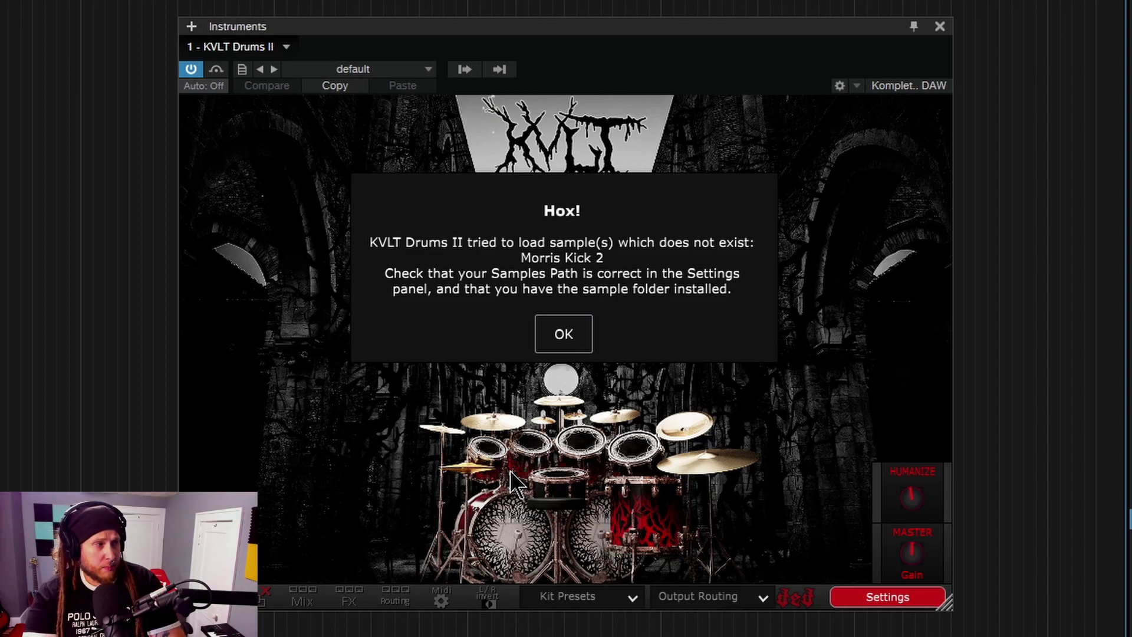
# Dismiss the first five 'Hox!' missing-sample alerts from KVLT Drums II.
pyautogui.click(582, 340)
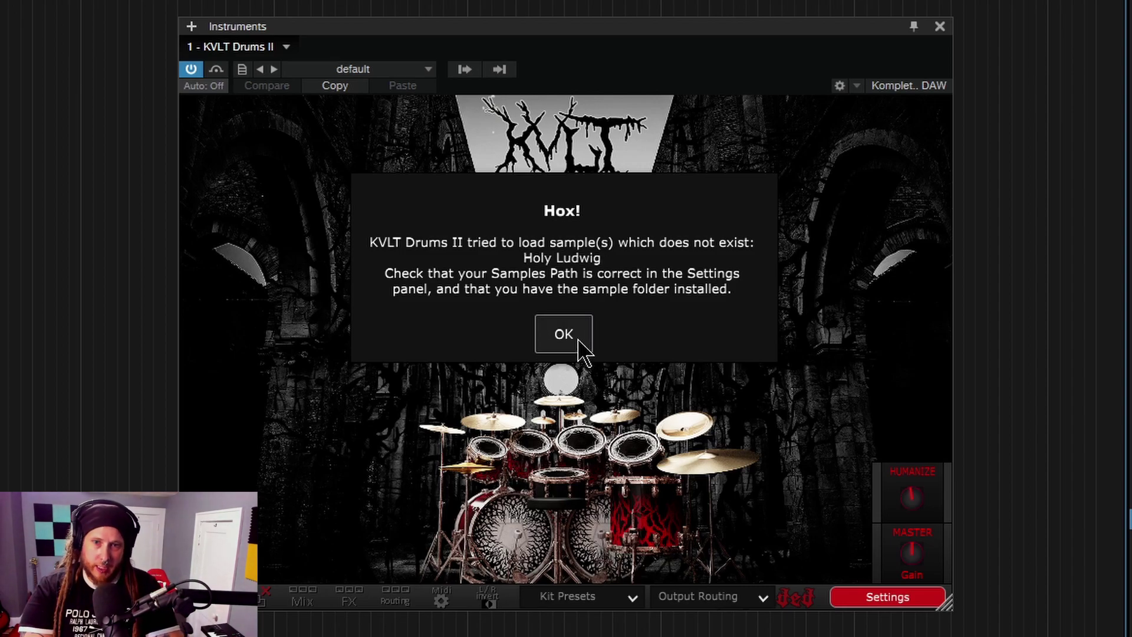
pyautogui.click(579, 342)
pyautogui.click(579, 342)
pyautogui.click(580, 342)
pyautogui.click(580, 342)
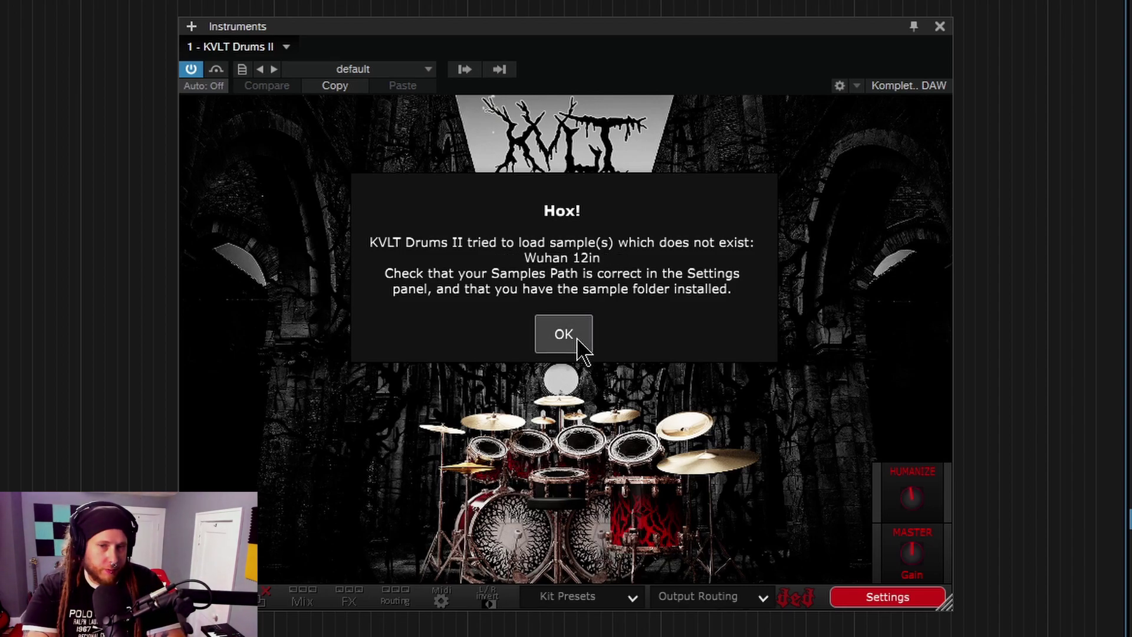
# Dismiss the last alert and open Browse for the Sample Folder Location in KVLT Settings.
pyautogui.click(576, 338)
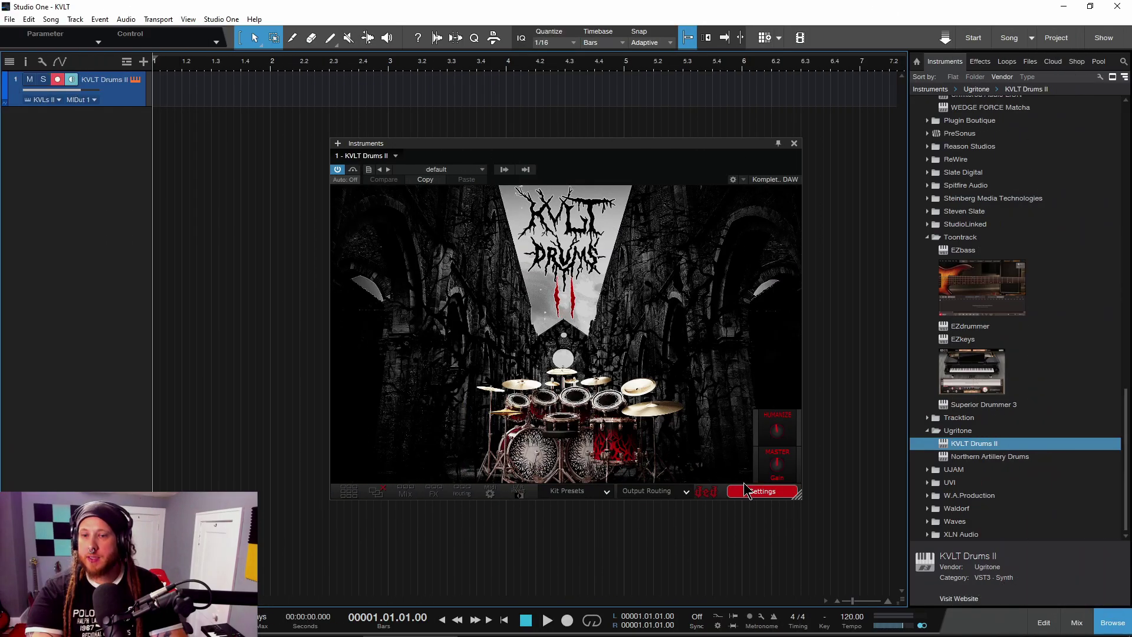
pyautogui.click(746, 491)
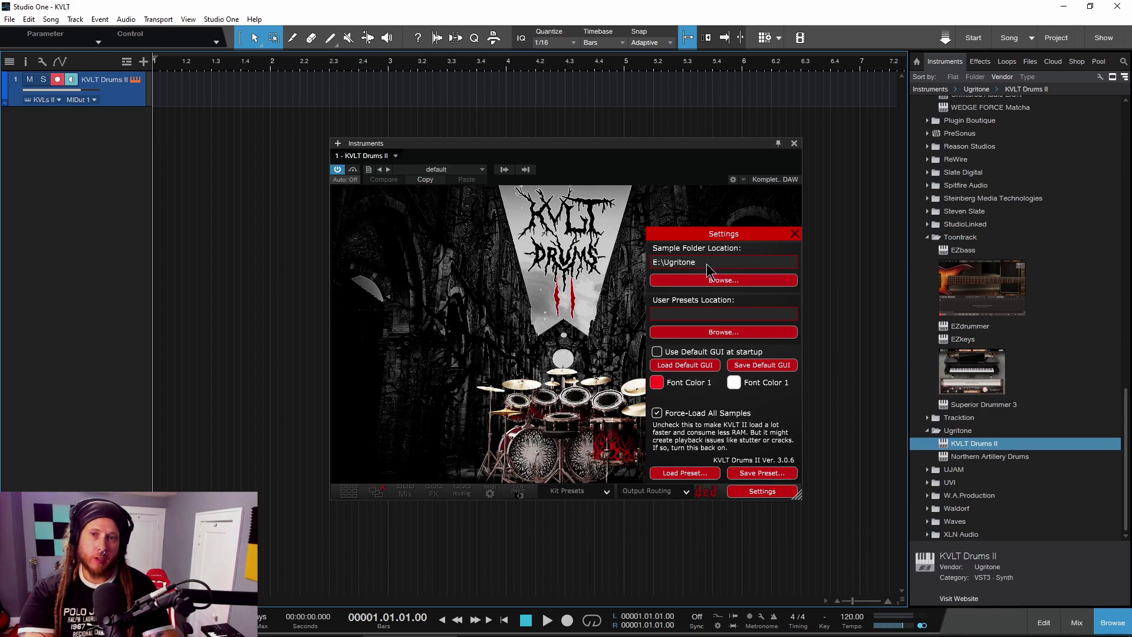
pyautogui.click(715, 283)
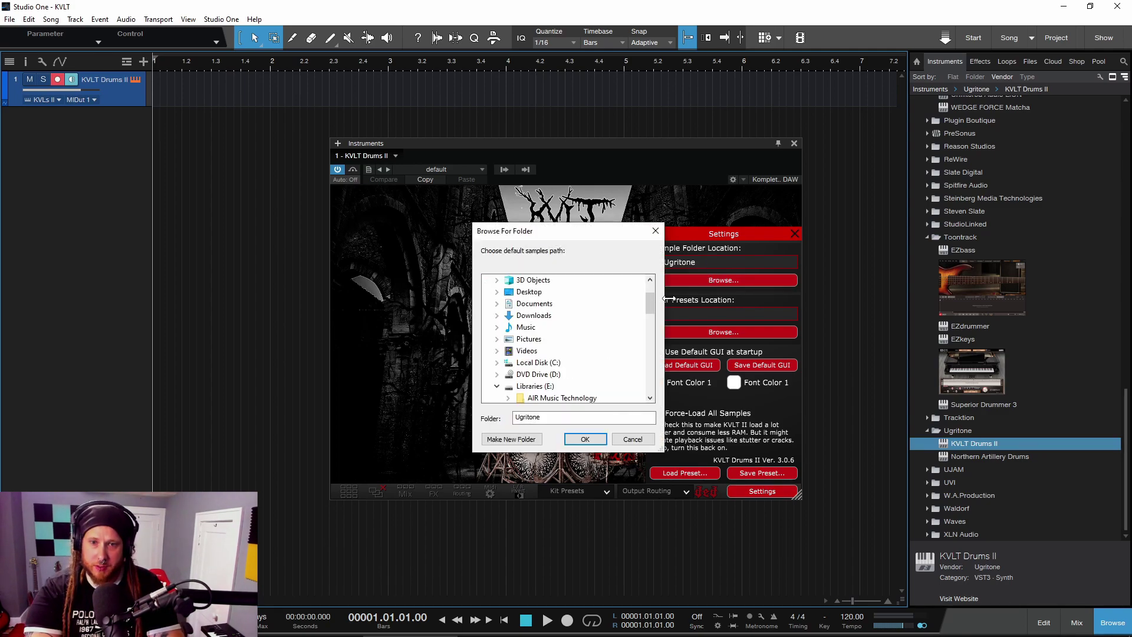
# Bring the Local Disk (C:) File Explorer window to the front.
pyautogui.scroll(-8, 568, 330)
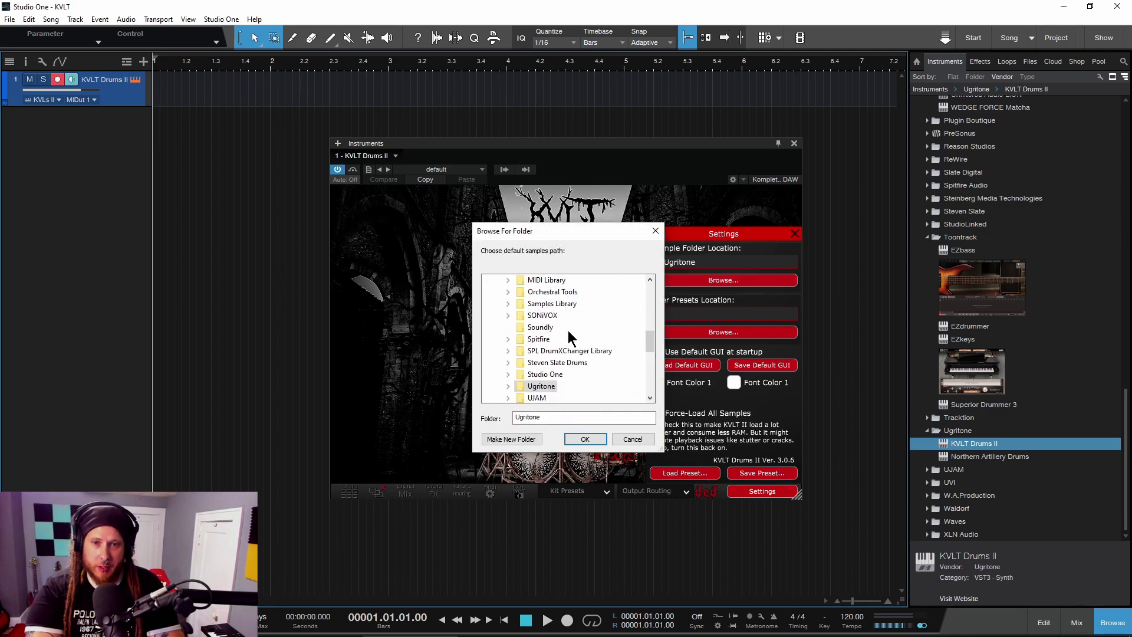
pyautogui.scroll(7, 568, 331)
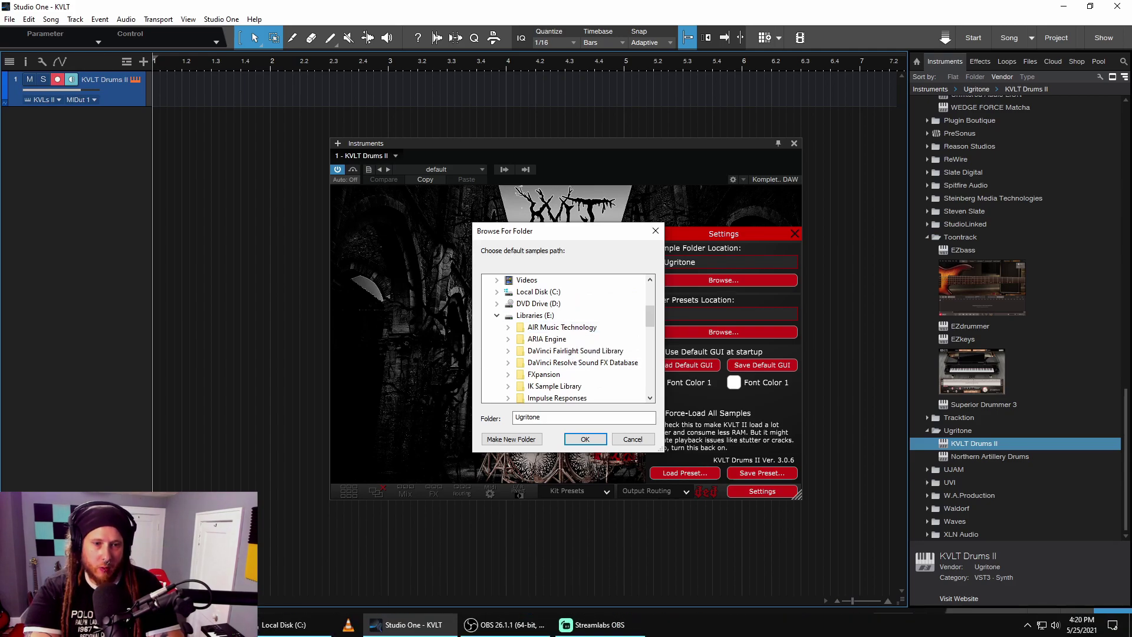
pyautogui.click(268, 628)
# Turn on Hidden items in File Explorer's View tab.
pyautogui.moveTo(432, 119); pyautogui.dragTo(455, 123)
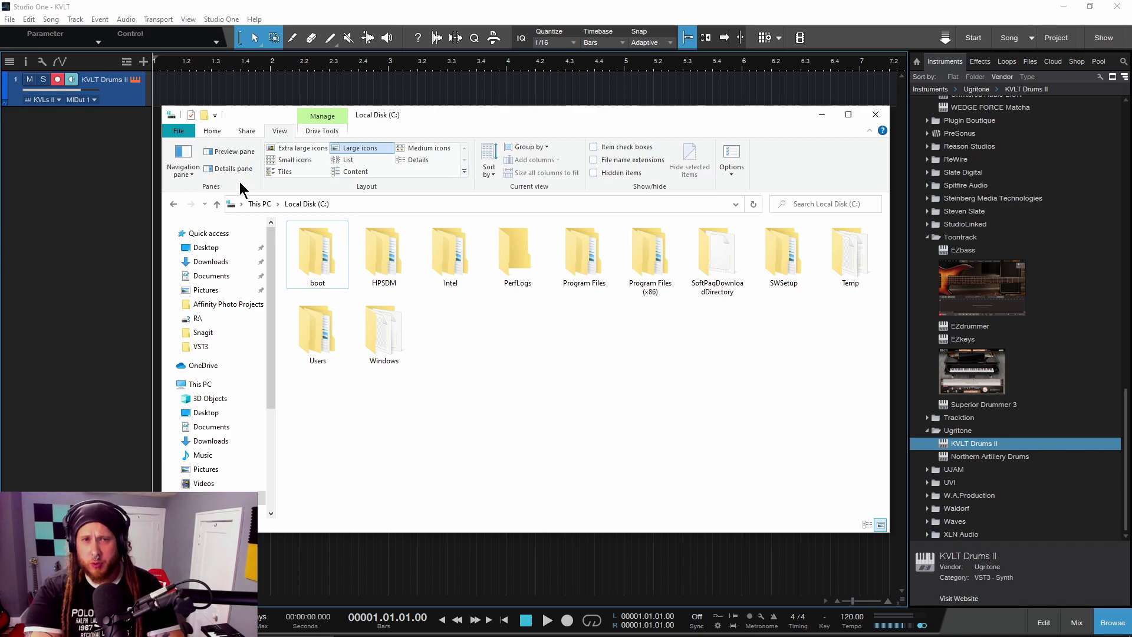
pyautogui.scroll(-1, 271, 128)
pyautogui.scroll(1, 273, 126)
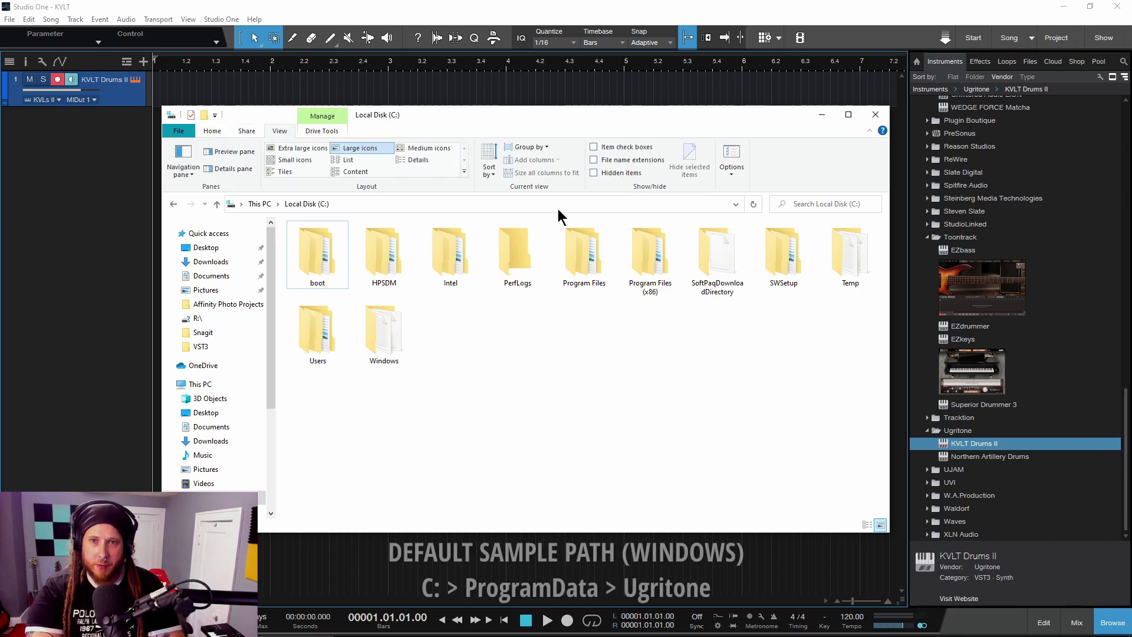
pyautogui.click(595, 175)
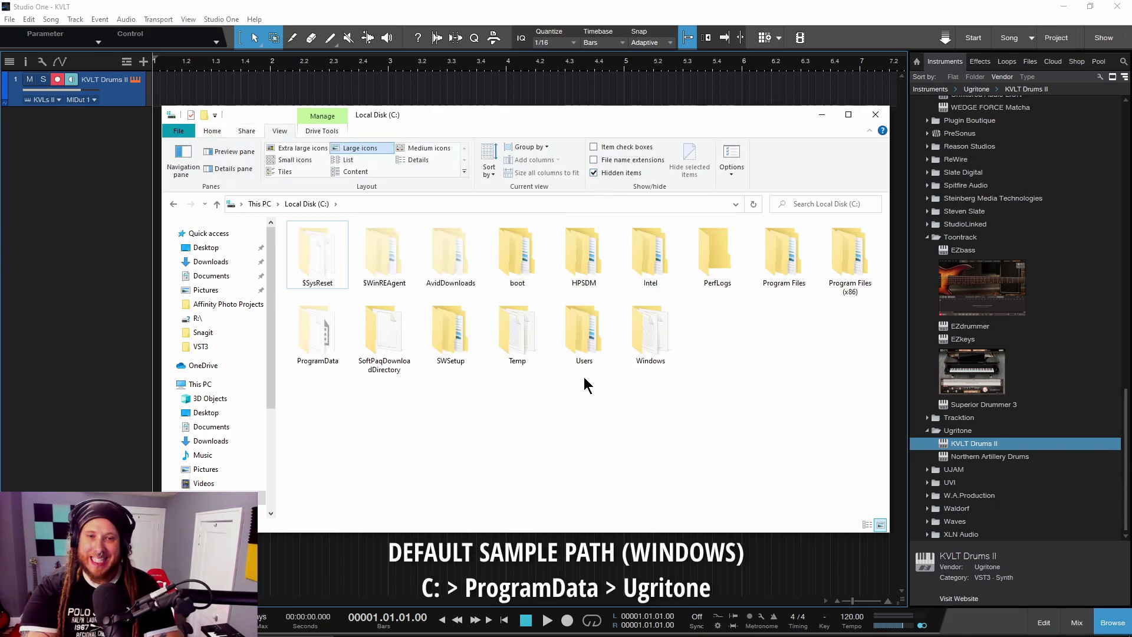
# Navigate to ProgramData > Ugritone > KVLT Drums II Data > KVLT Drums II Original.
pyautogui.doubleClick(313, 332)
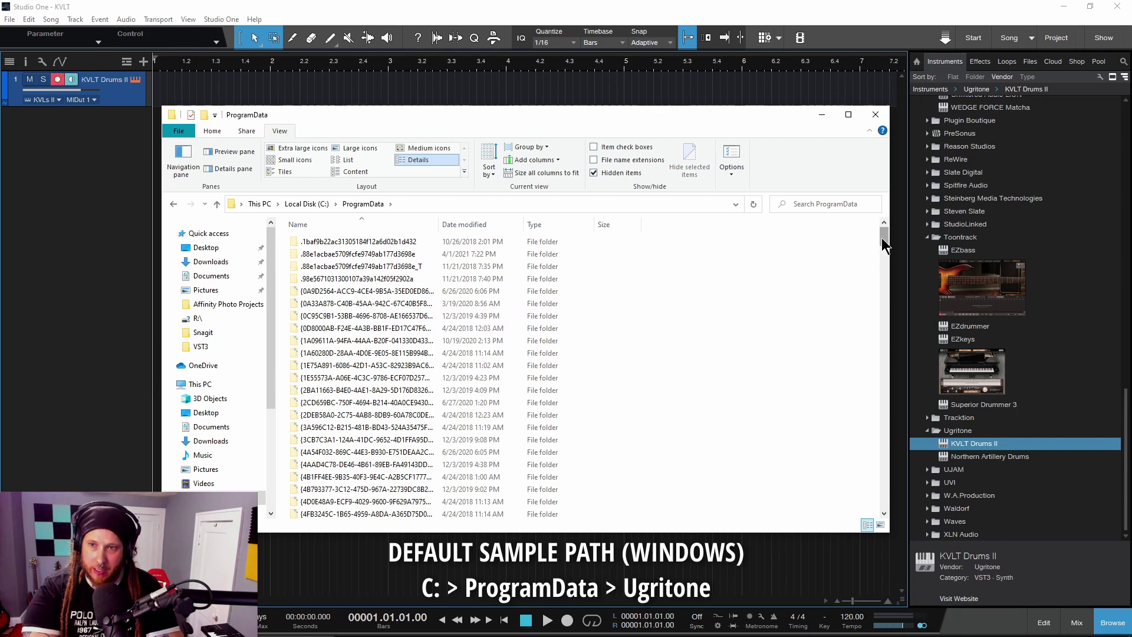
pyautogui.moveTo(884, 246); pyautogui.dragTo(710, 508)
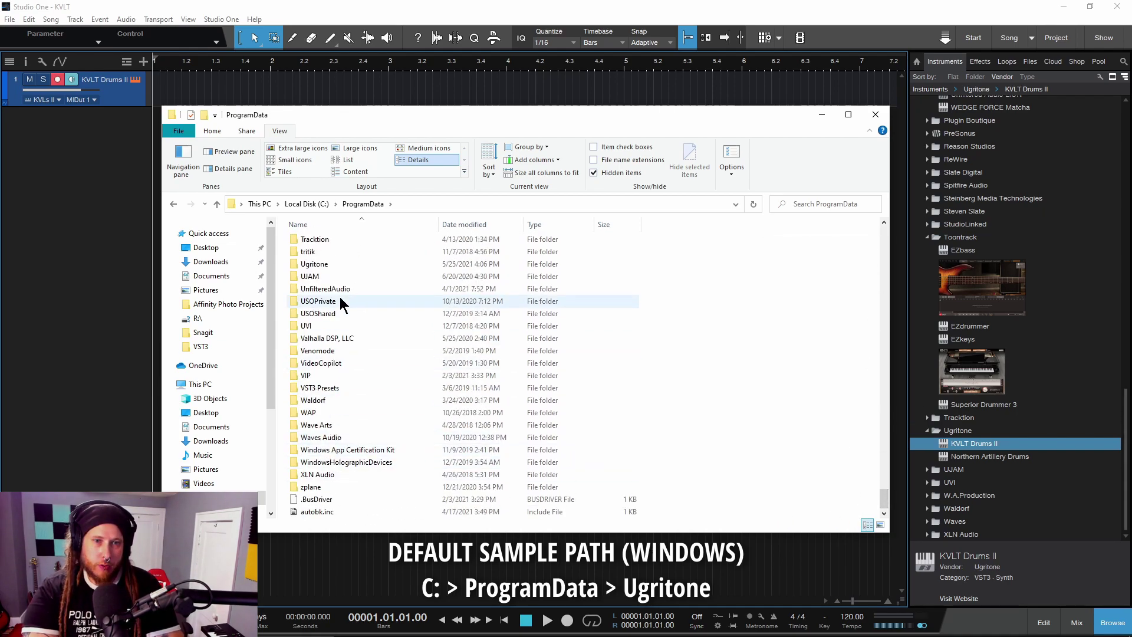
pyautogui.doubleClick(345, 265)
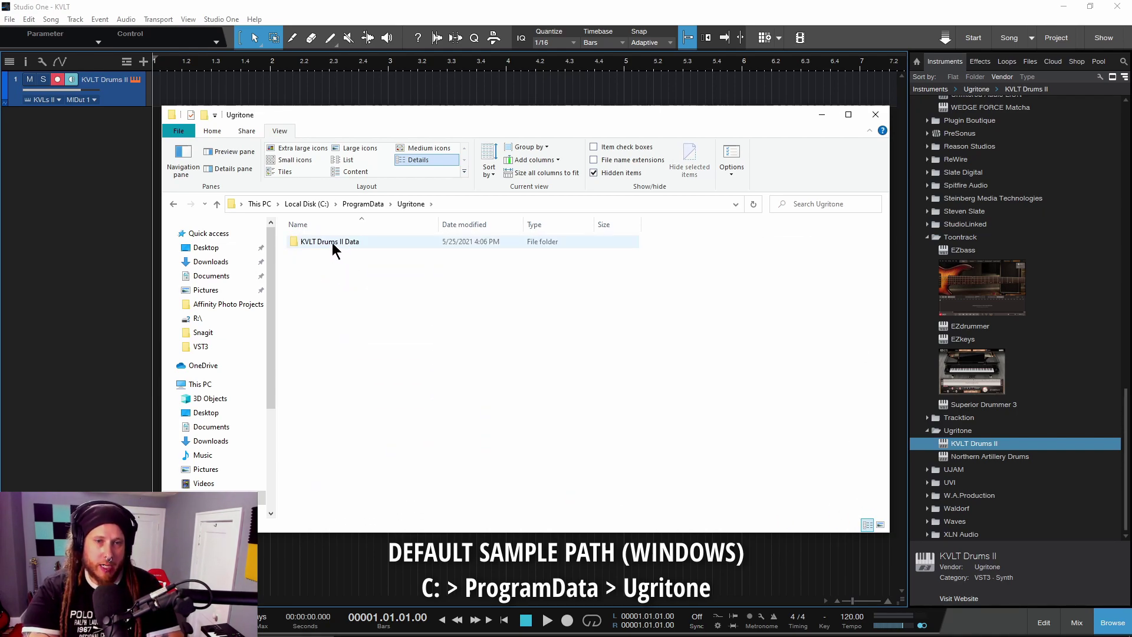
pyautogui.click(333, 246)
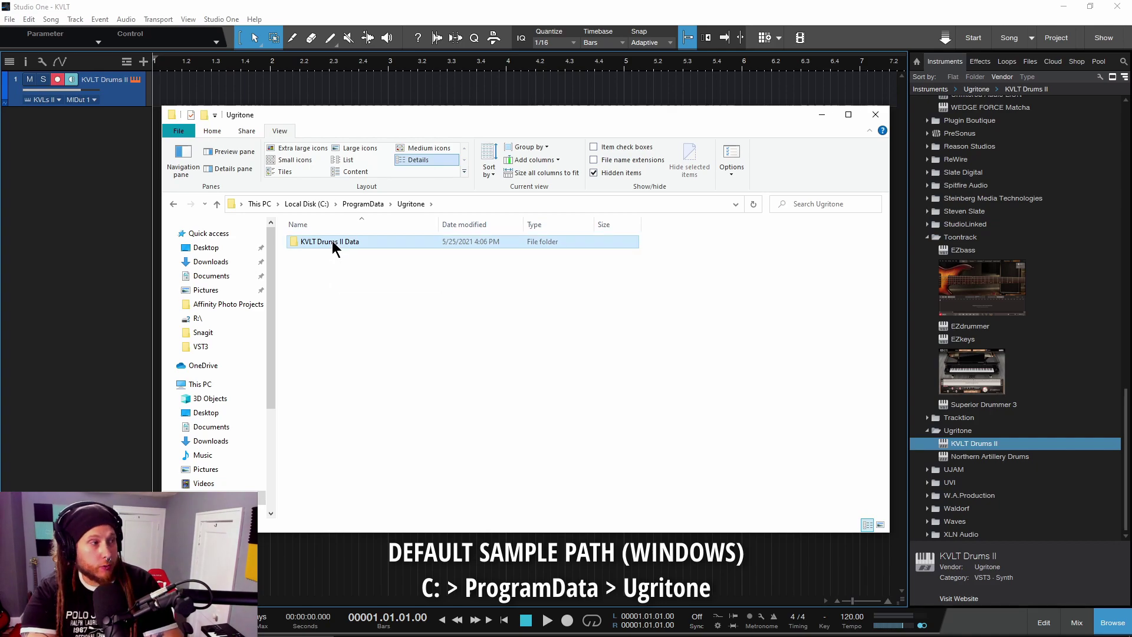
pyautogui.doubleClick(333, 243)
pyautogui.doubleClick(331, 244)
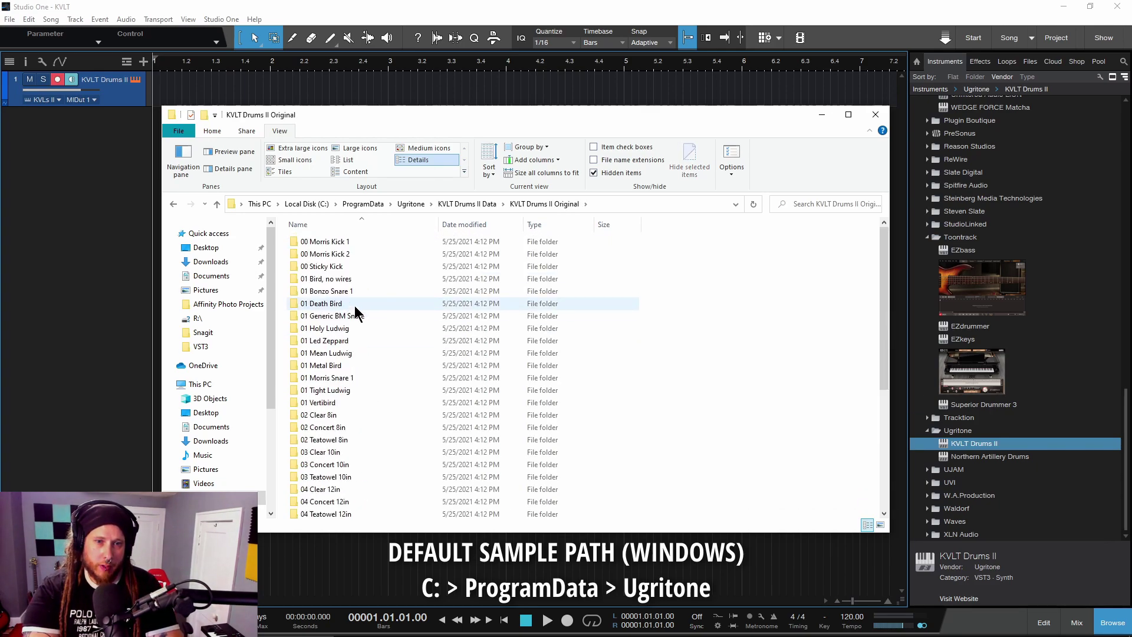
pyautogui.moveTo(752, 121); pyautogui.dragTo(726, 126)
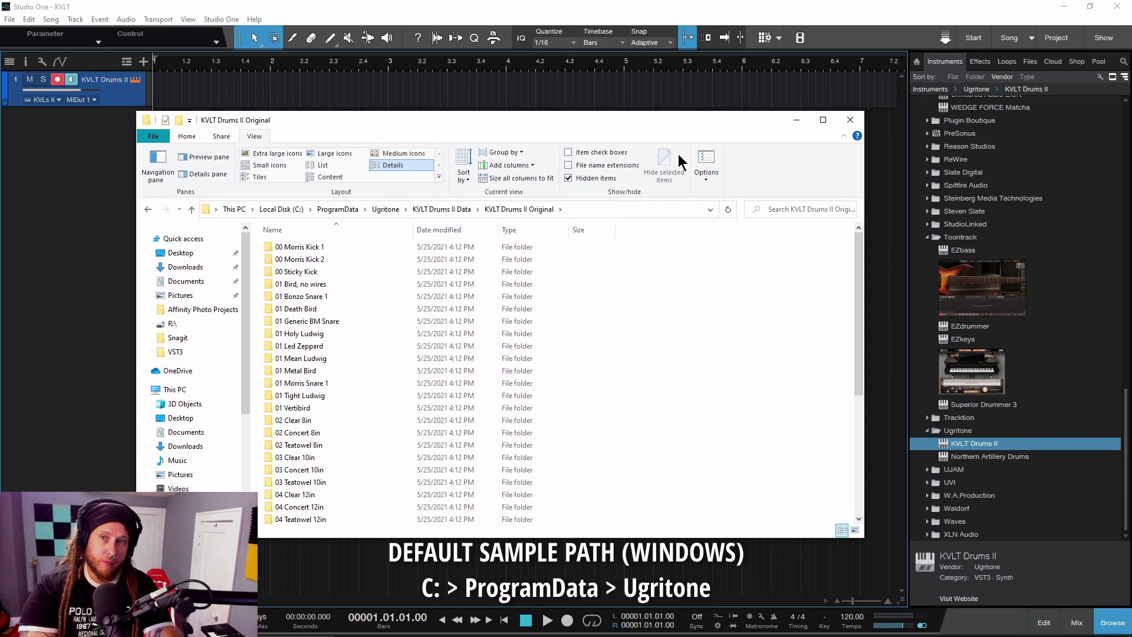
# Minimize Explorer and expand Local Disk (C:) instead of Libraries (E:) in the folder chooser.
pyautogui.click(794, 122)
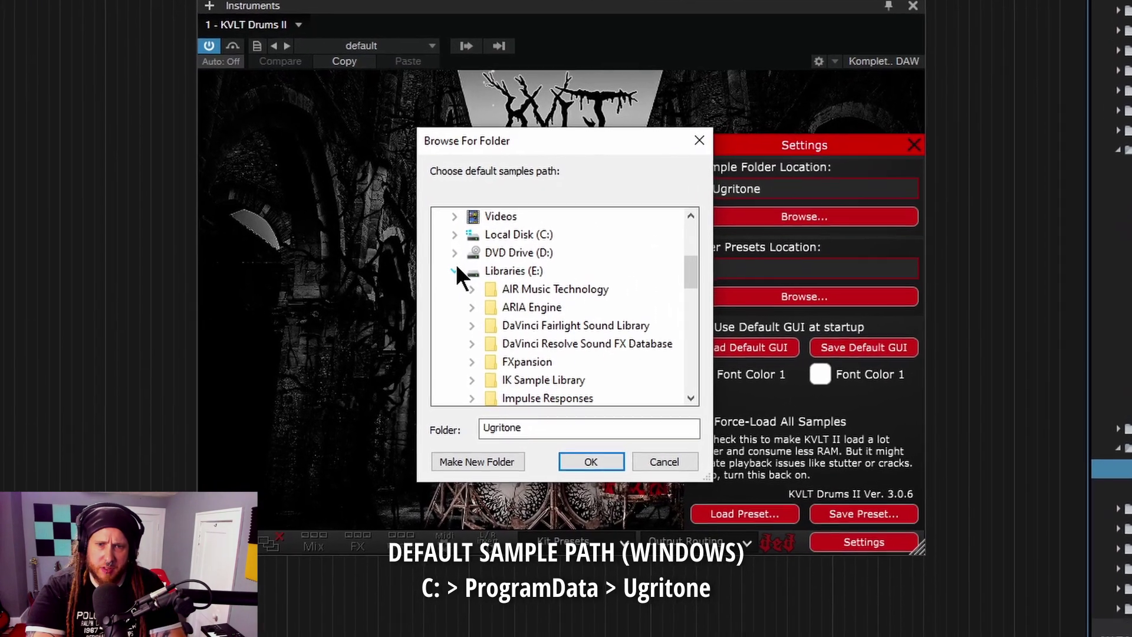
pyautogui.click(455, 269)
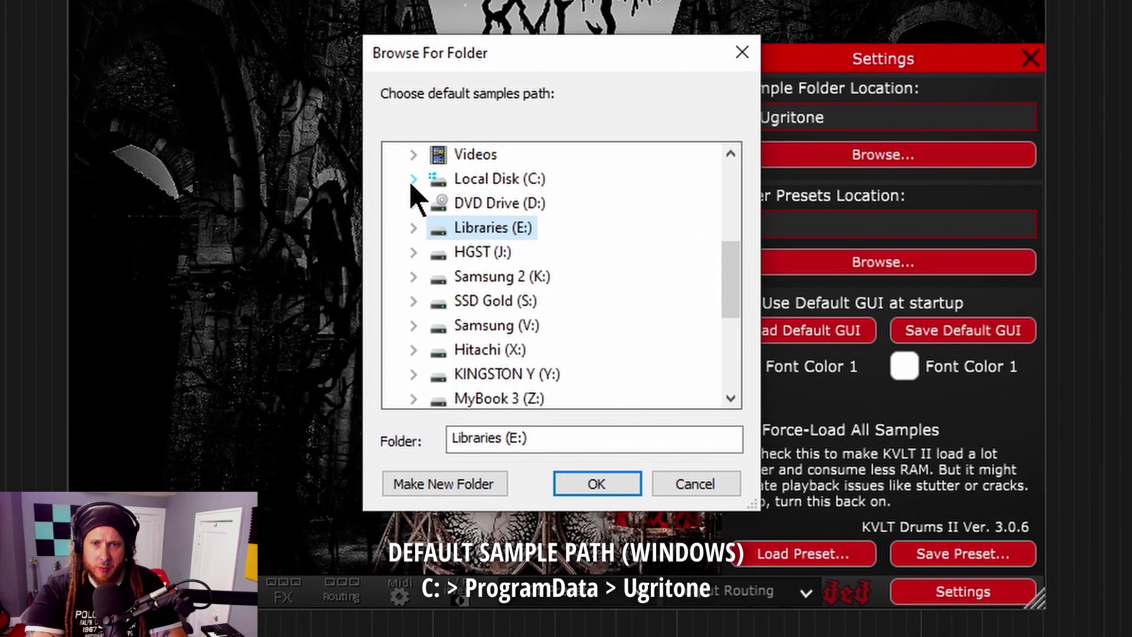
pyautogui.click(454, 235)
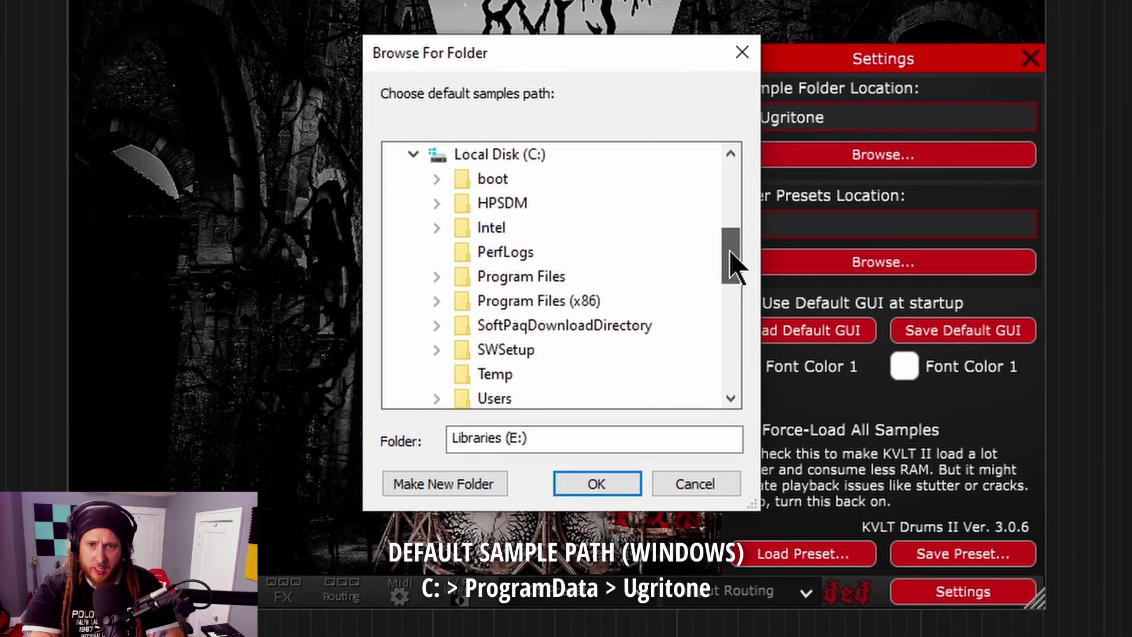
pyautogui.moveTo(731, 243); pyautogui.dragTo(731, 260)
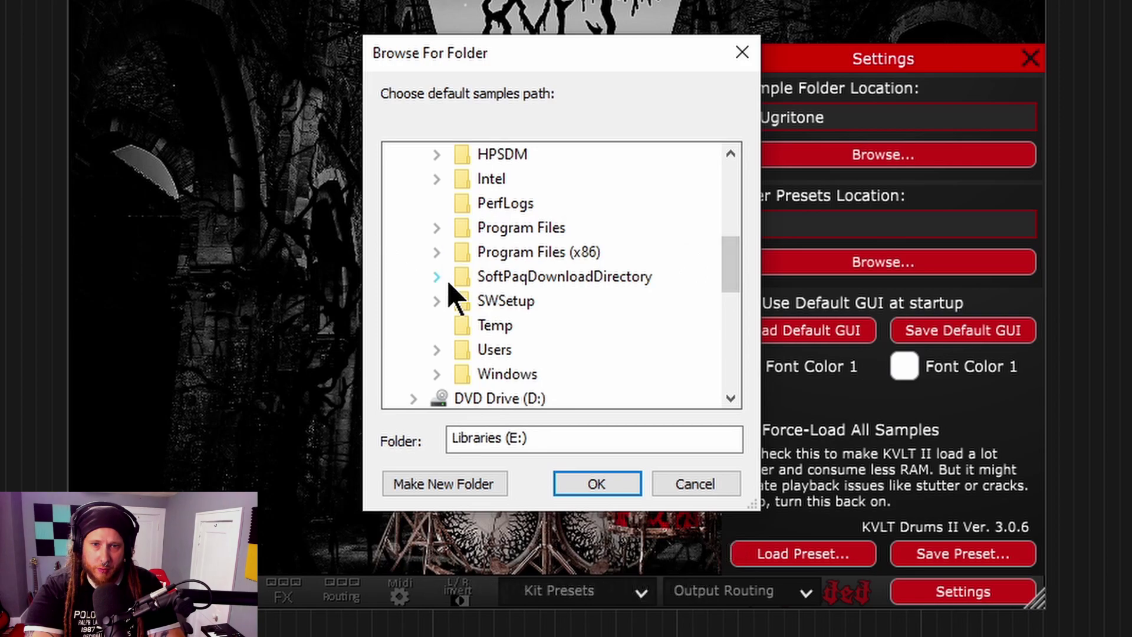
pyautogui.scroll(-1, 432, 270)
pyautogui.scroll(5, 435, 252)
pyautogui.scroll(-3, 590, 224)
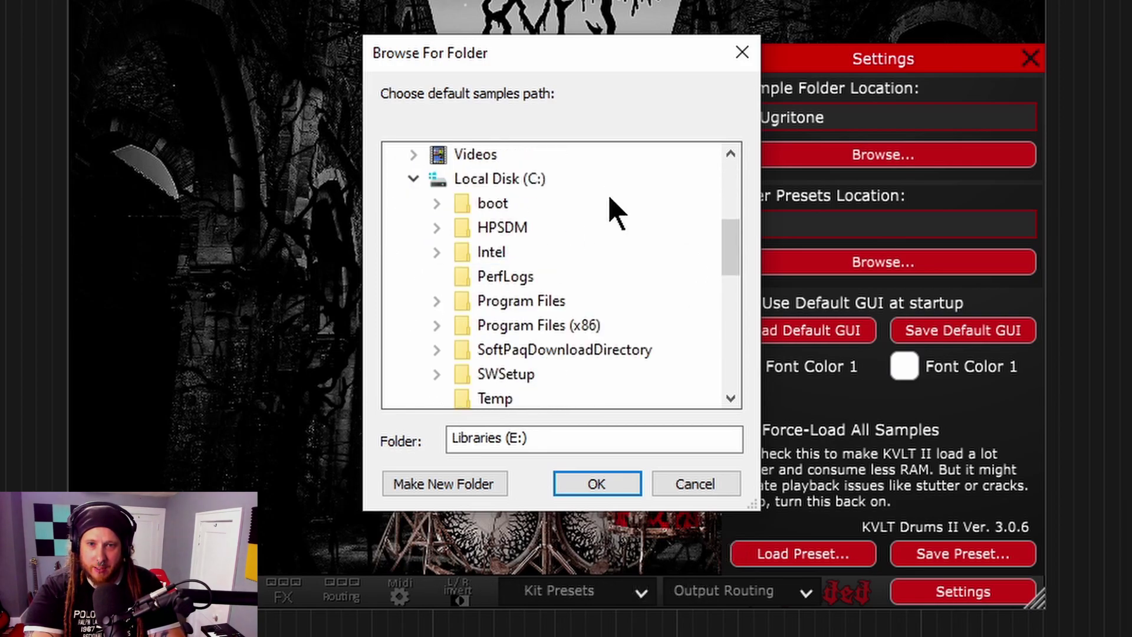
# Cancel Browse For Folder, check the KVLT Drums II Original window, then minimize it.
pyautogui.click(678, 501)
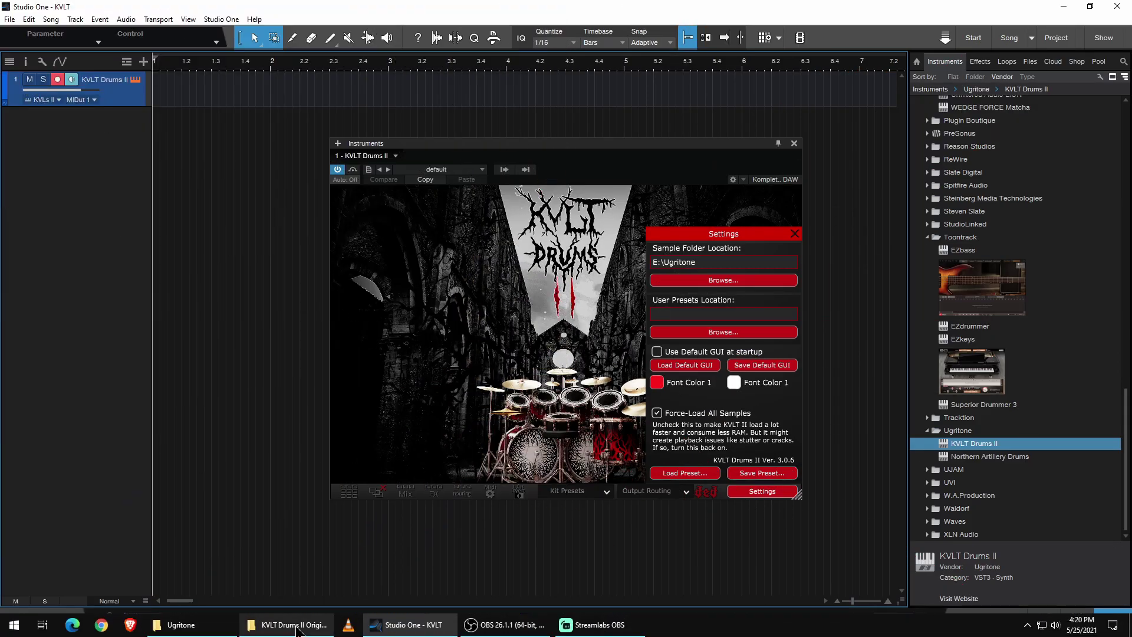
pyautogui.moveTo(238, 626)
pyautogui.click(300, 590)
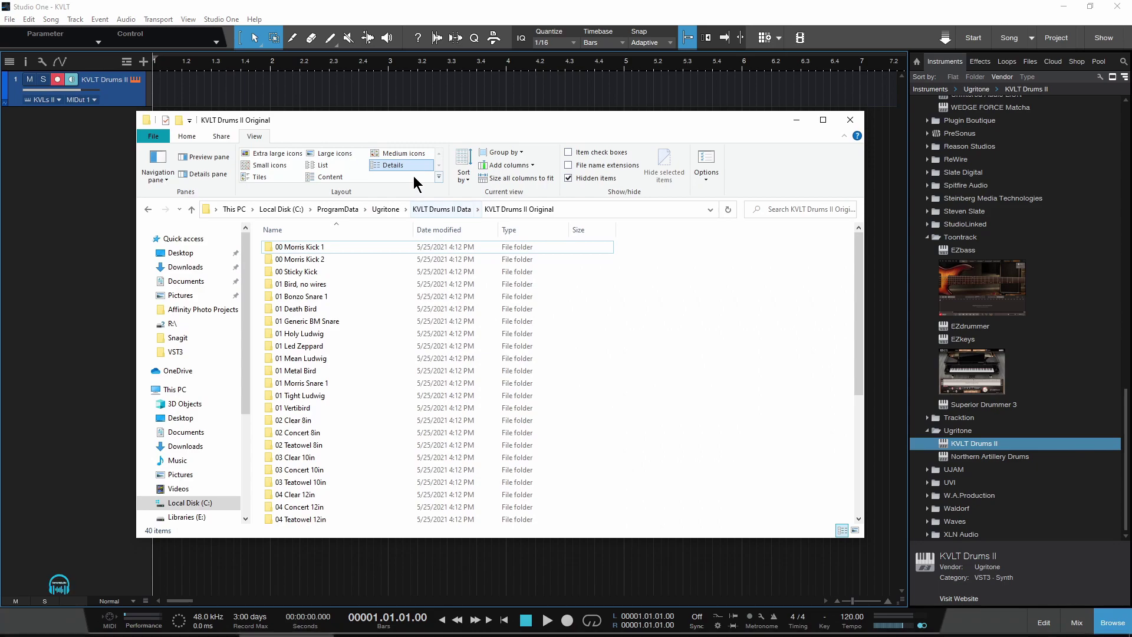
pyautogui.click(568, 178)
pyautogui.click(797, 120)
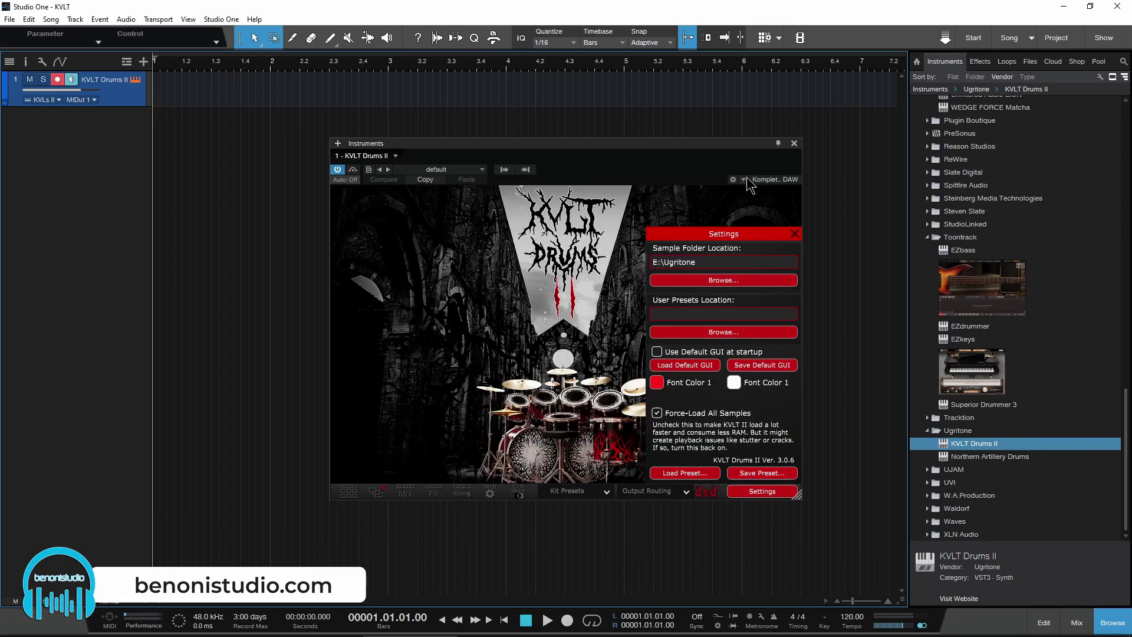
# Reopen the default-samples folder chooser and expand Local Disk (C:) in its tree.
pyautogui.click(740, 279)
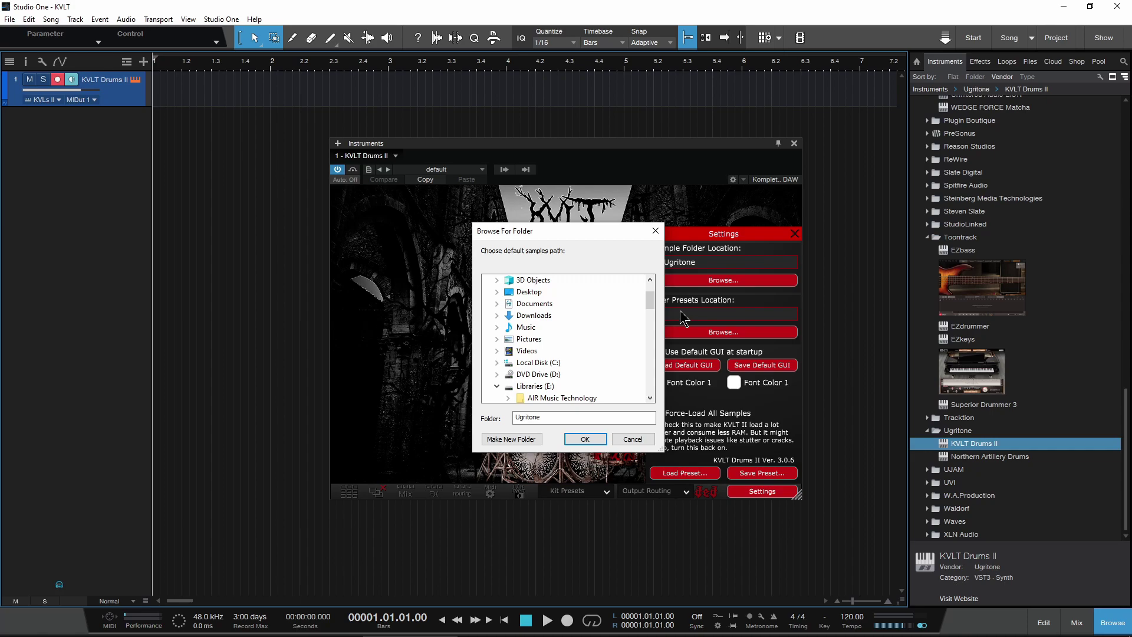
pyautogui.scroll(-3, 610, 316)
pyautogui.scroll(1, 590, 316)
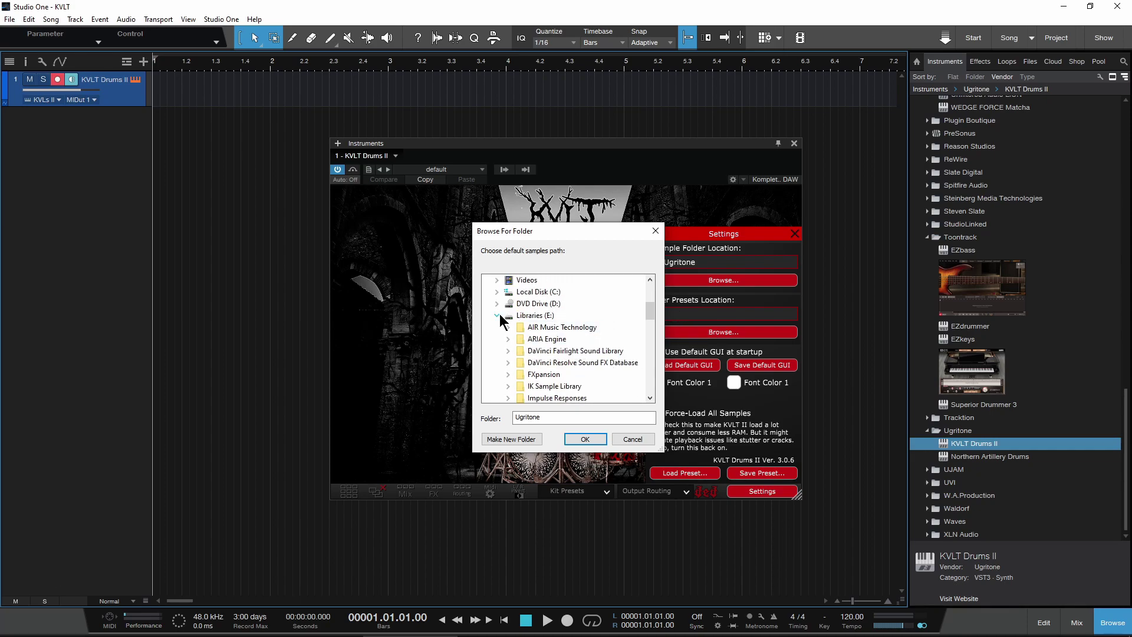
pyautogui.click(497, 315)
pyautogui.click(497, 292)
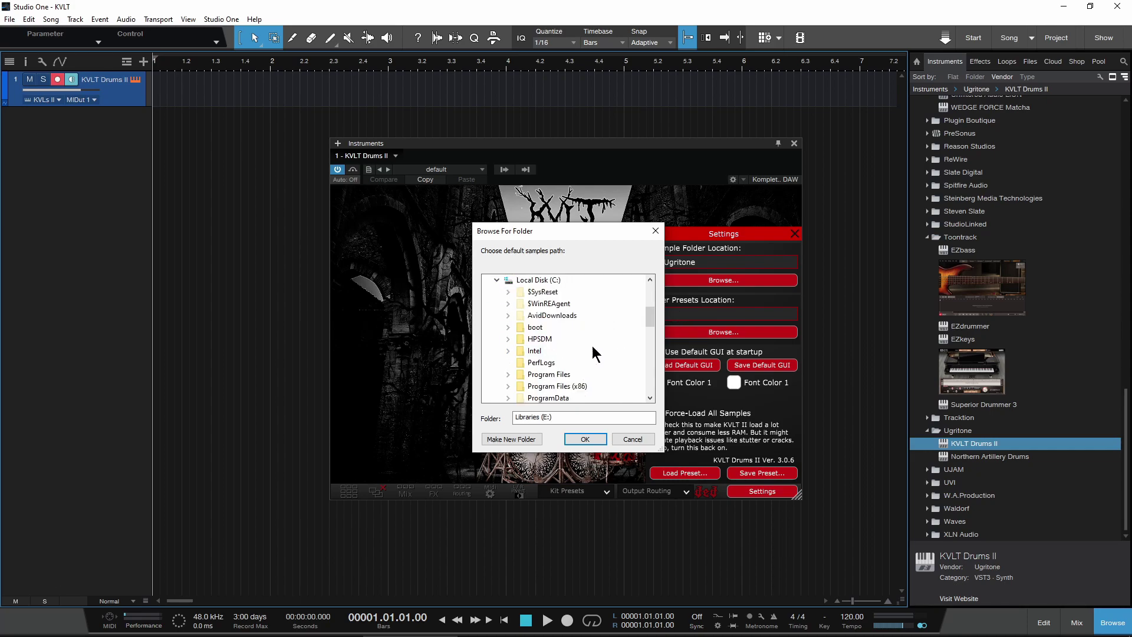
pyautogui.scroll(-1, 592, 346)
pyautogui.scroll(-2, 590, 345)
pyautogui.scroll(1, 589, 345)
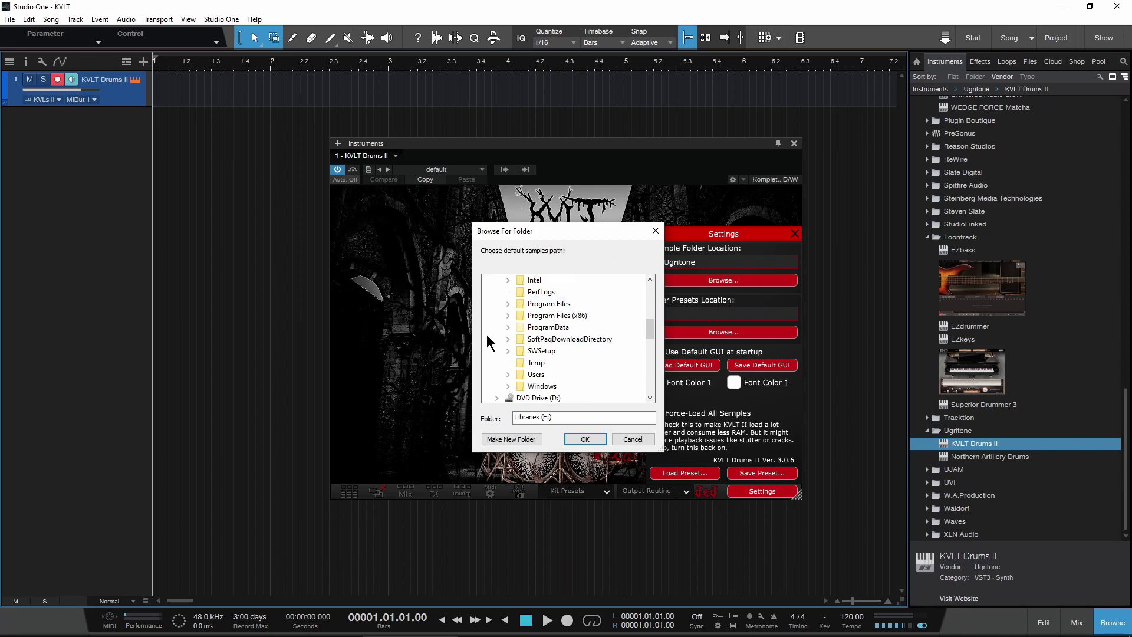
# Select C:\ProgramData\Ugritone as the sample folder and confirm with OK.
pyautogui.click(531, 329)
pyautogui.moveTo(651, 299); pyautogui.dragTo(646, 369)
pyautogui.scroll(2, 584, 354)
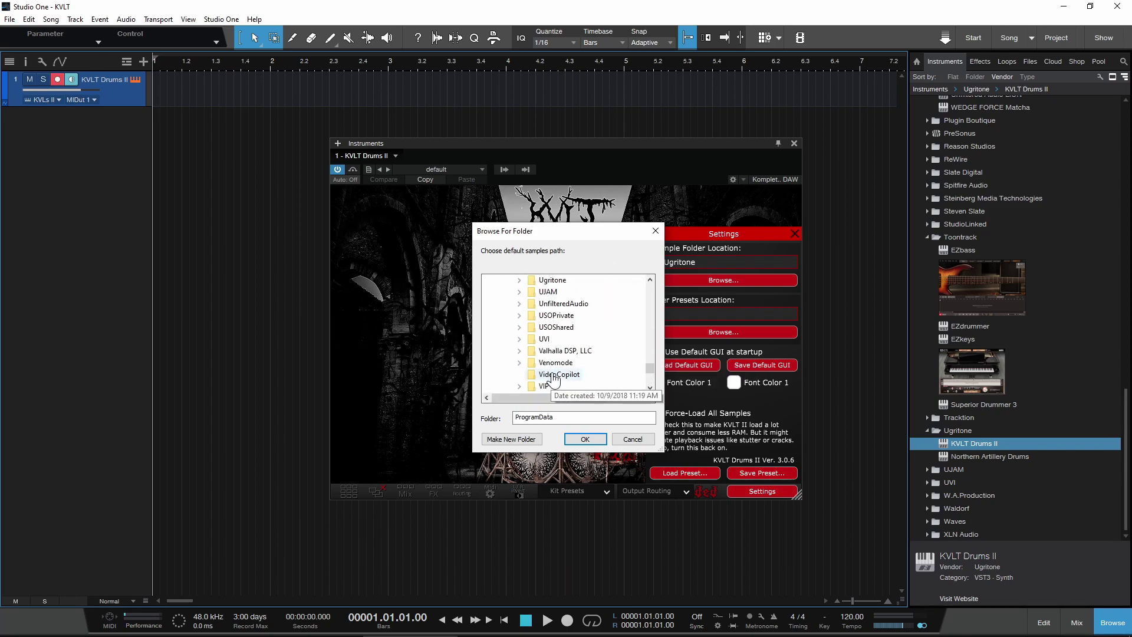
pyautogui.doubleClick(560, 318)
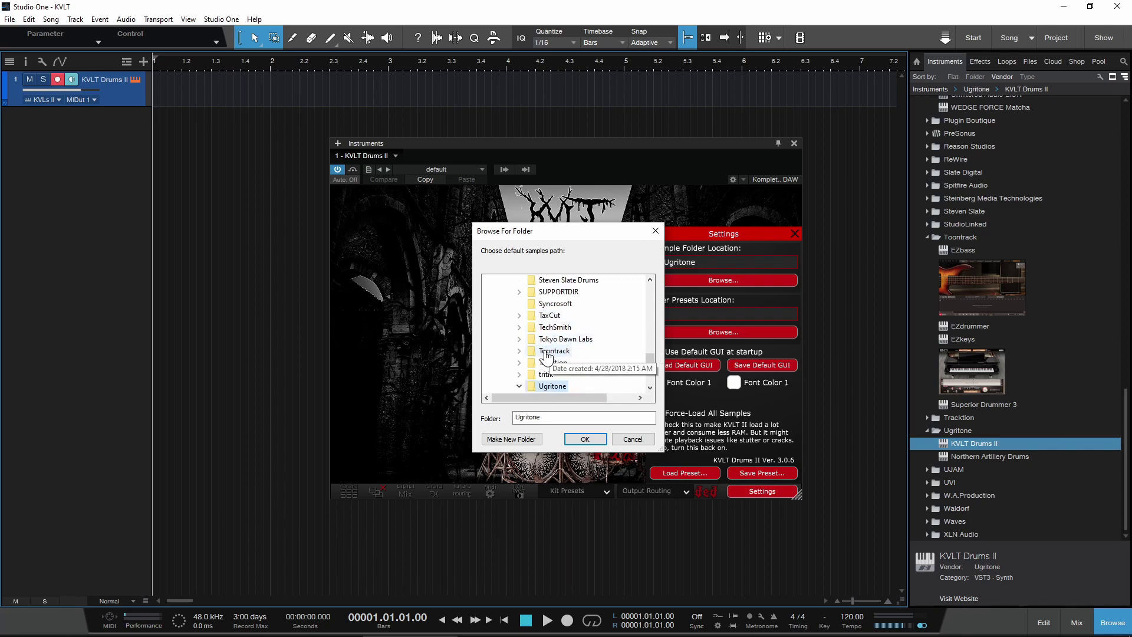
pyautogui.click(530, 327)
pyautogui.click(542, 339)
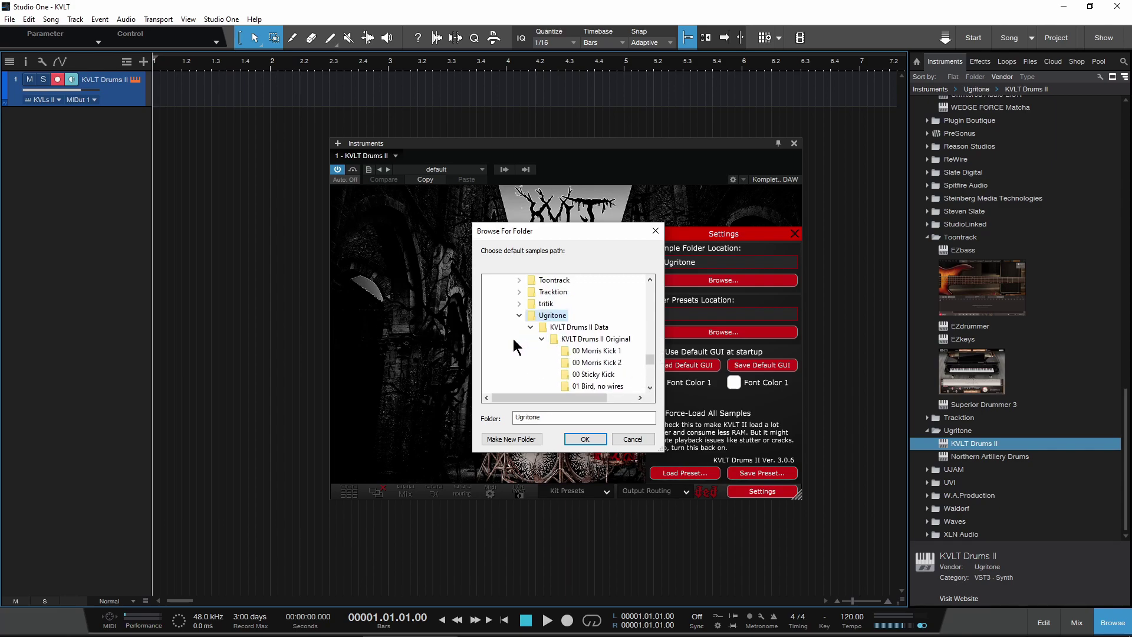
pyautogui.click(575, 327)
pyautogui.click(553, 316)
pyautogui.click(585, 439)
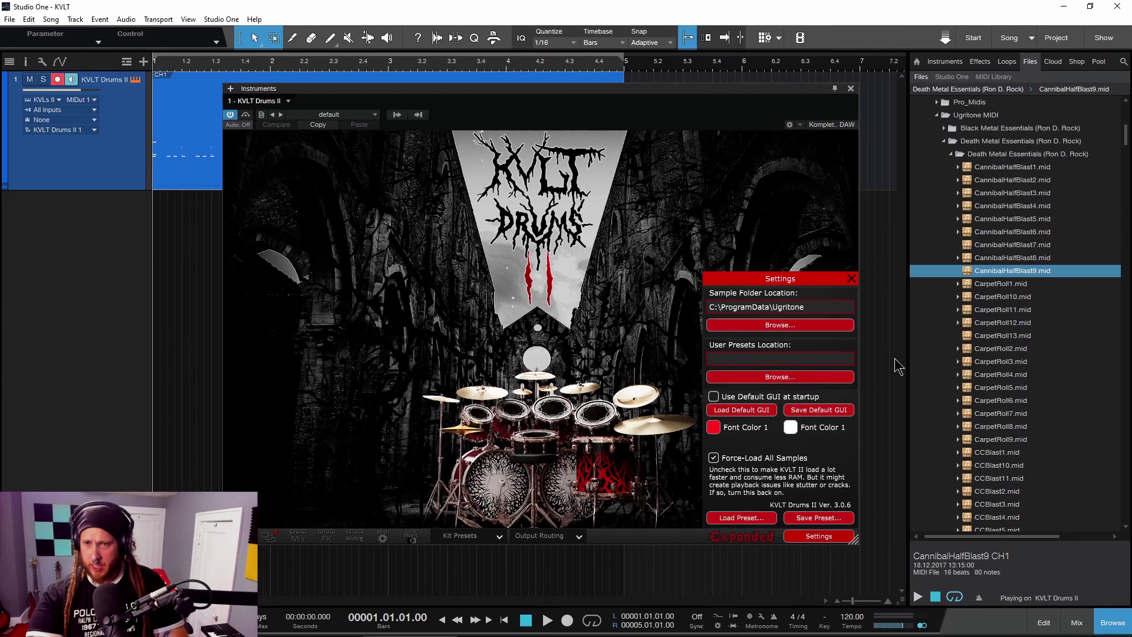
# Close KVLT Settings, then start and stop playback to audition the drum pattern.
pyautogui.click(852, 279)
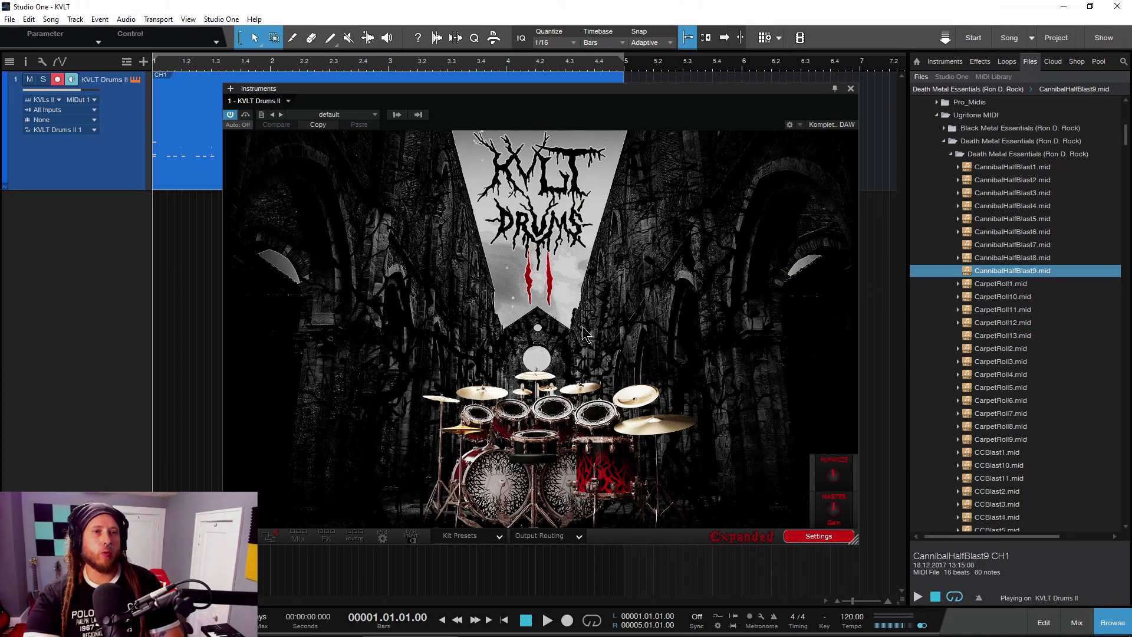
pyautogui.press('space')
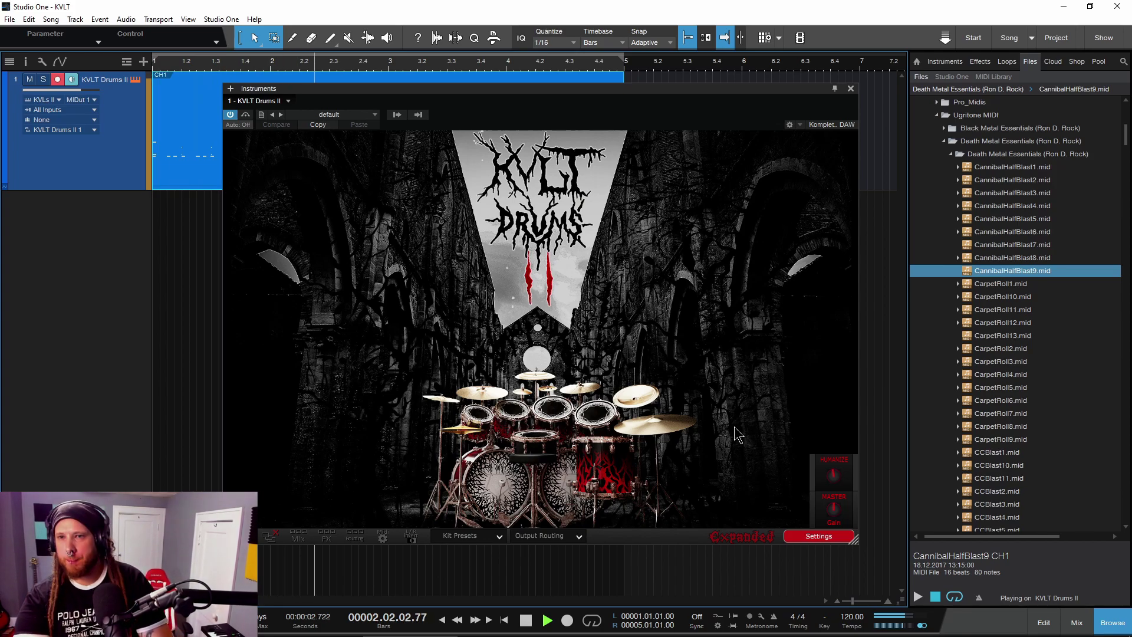
pyautogui.press('space')
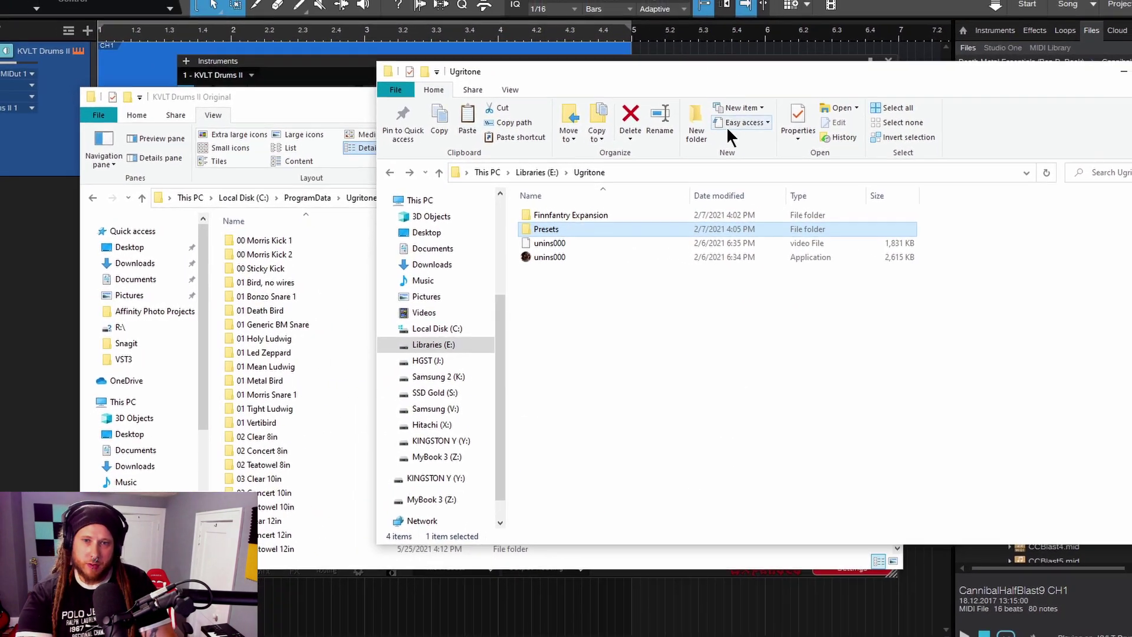
# Show the Libraries (E:) drive in one Explorer window and C:\ProgramData in the other.
pyautogui.click(537, 172)
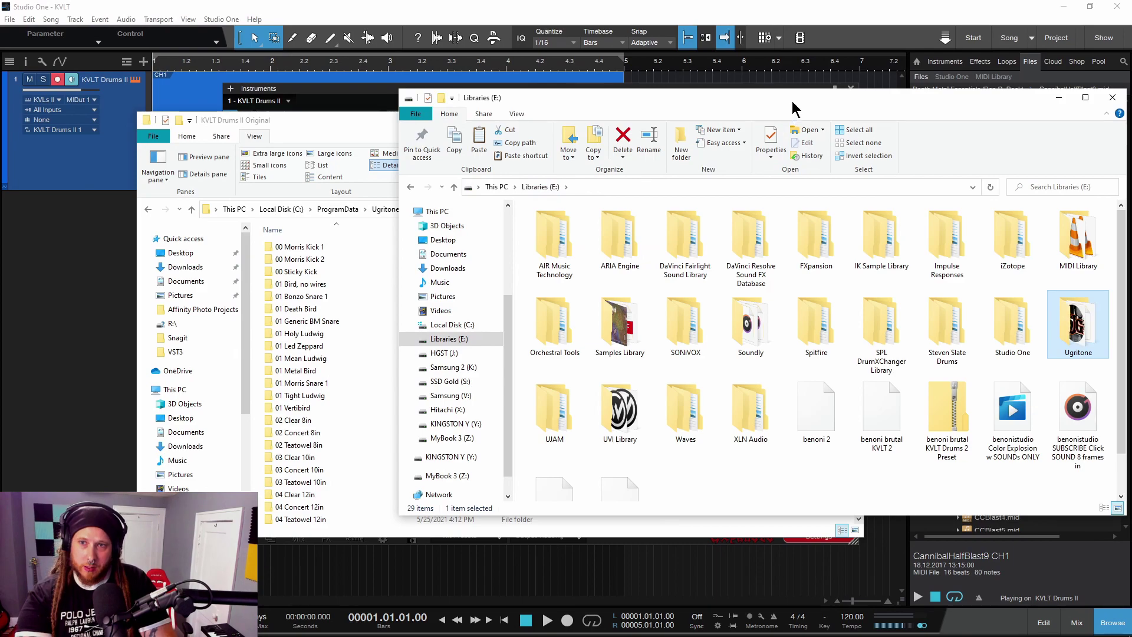
pyautogui.moveTo(796, 108); pyautogui.dragTo(711, 106)
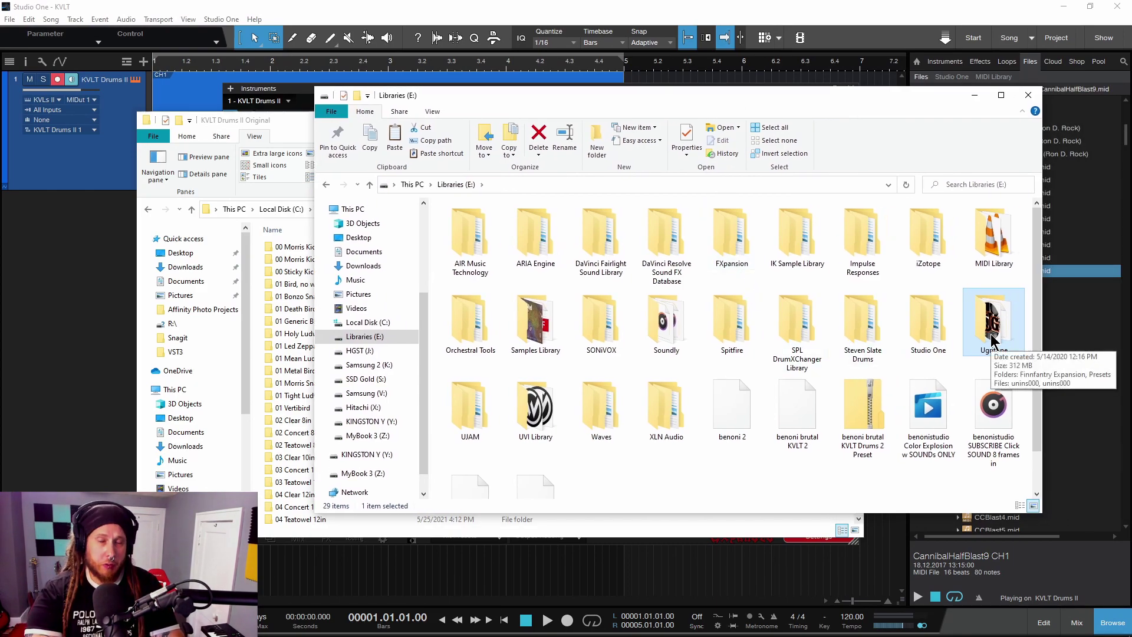
pyautogui.click(301, 127)
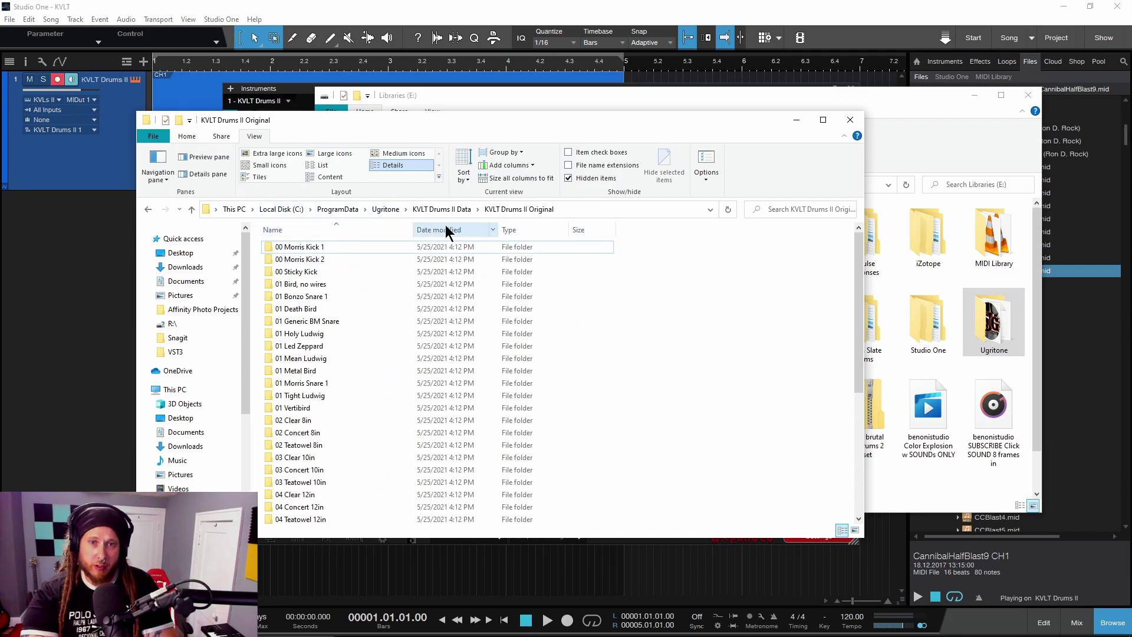
pyautogui.click(385, 210)
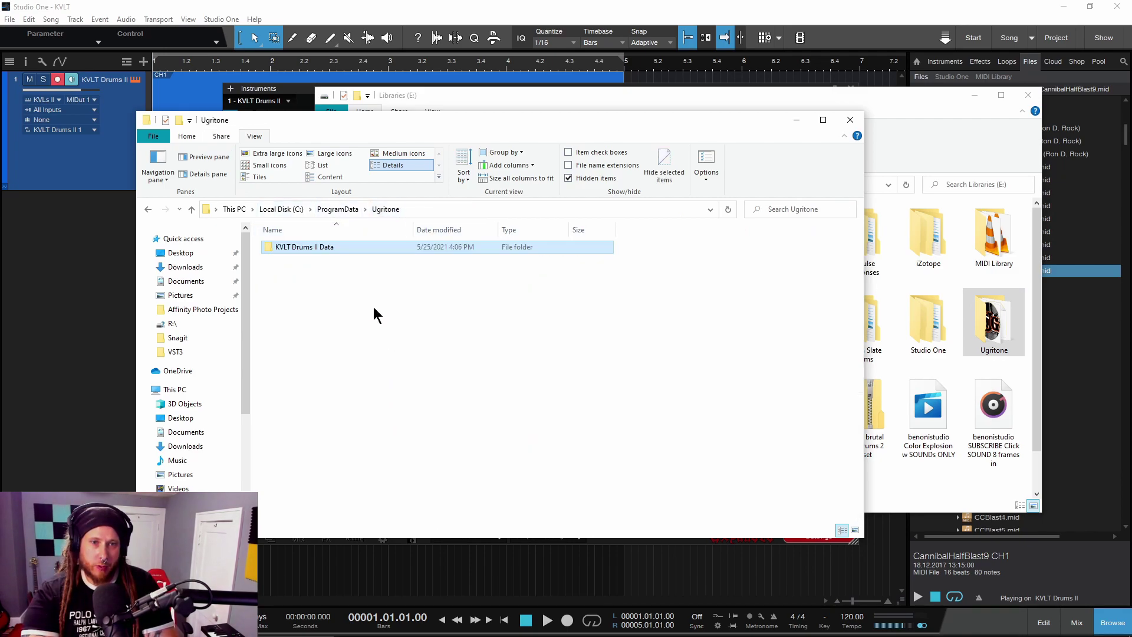
pyautogui.click(338, 210)
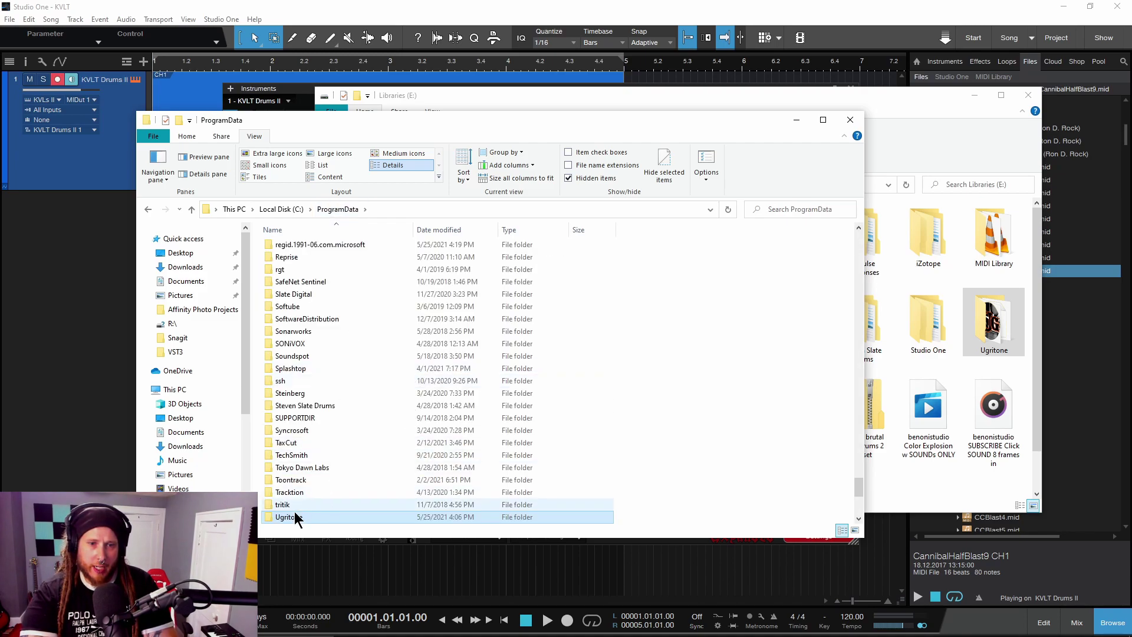
pyautogui.moveTo(286, 510)
pyautogui.mouseDown()
pyautogui.moveTo(291, 522)
pyautogui.moveTo(290, 463)
pyautogui.moveTo(298, 494)
pyautogui.mouseUp()
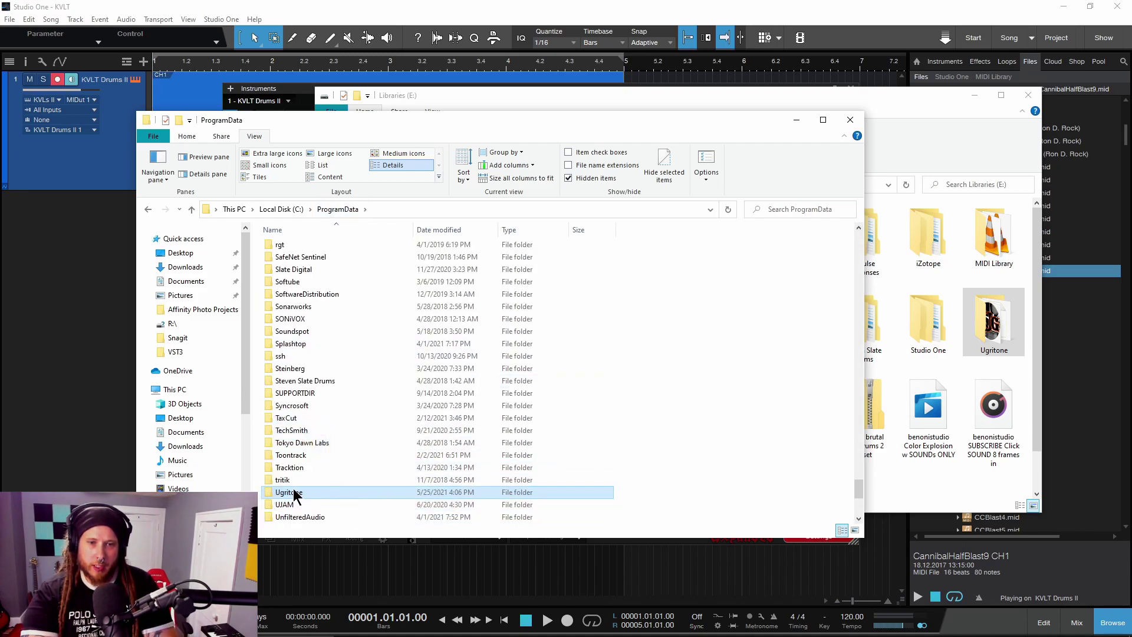
# Open Ugritone on both drives and drag KVLT Drums II Data from C: into E:\Ugritone.
pyautogui.doubleClick(1000, 332)
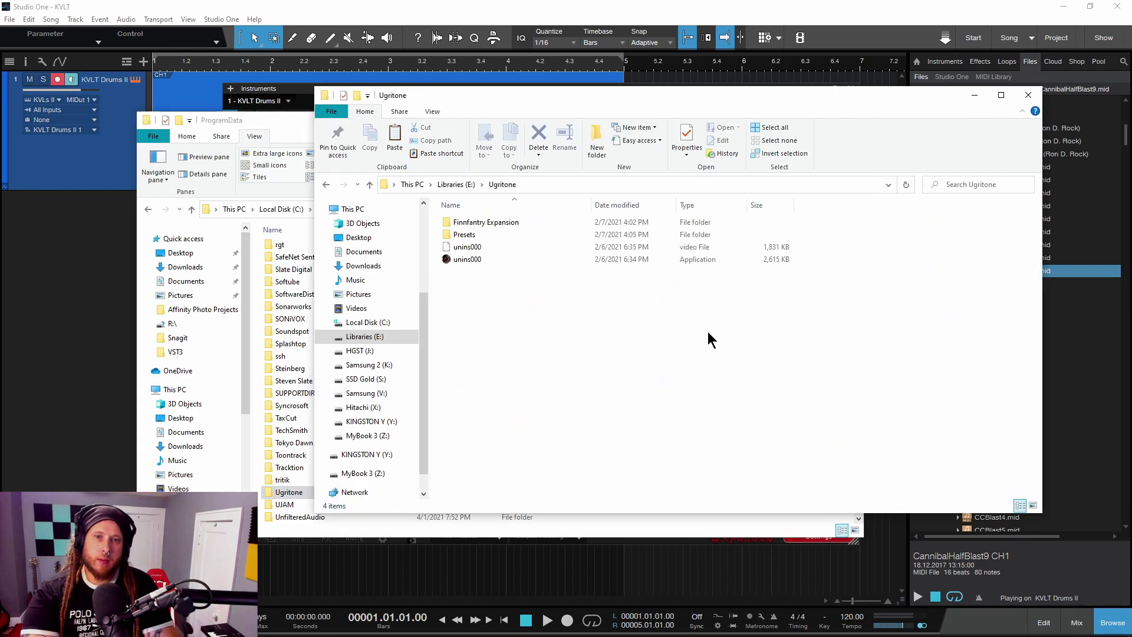
pyautogui.moveTo(557, 95); pyautogui.dragTo(651, 71)
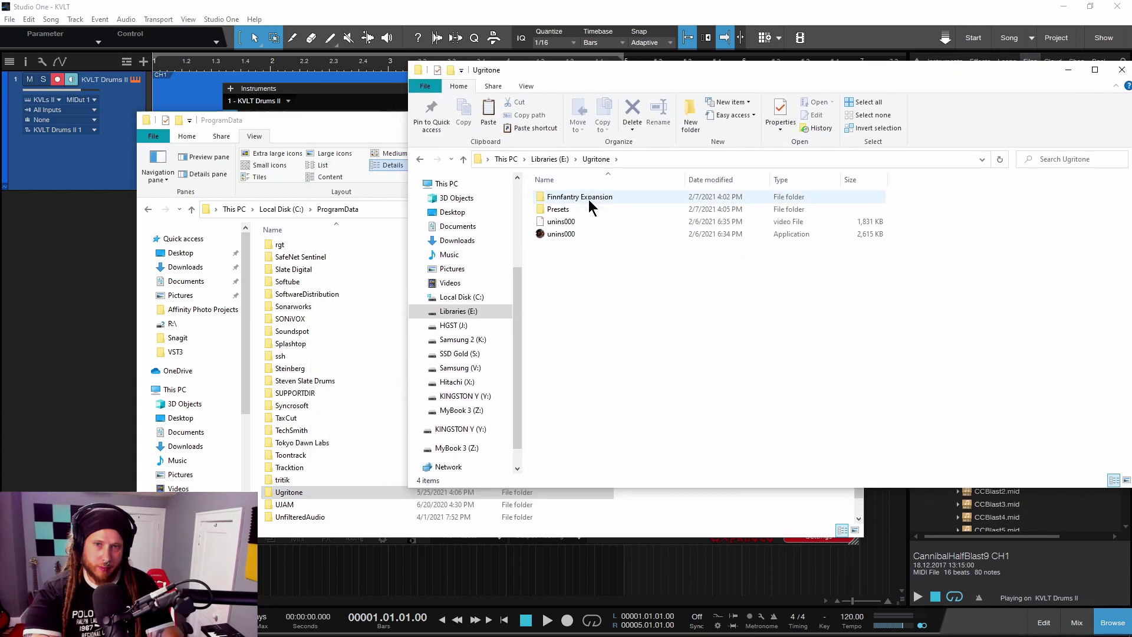
pyautogui.moveTo(272, 120); pyautogui.dragTo(227, 110)
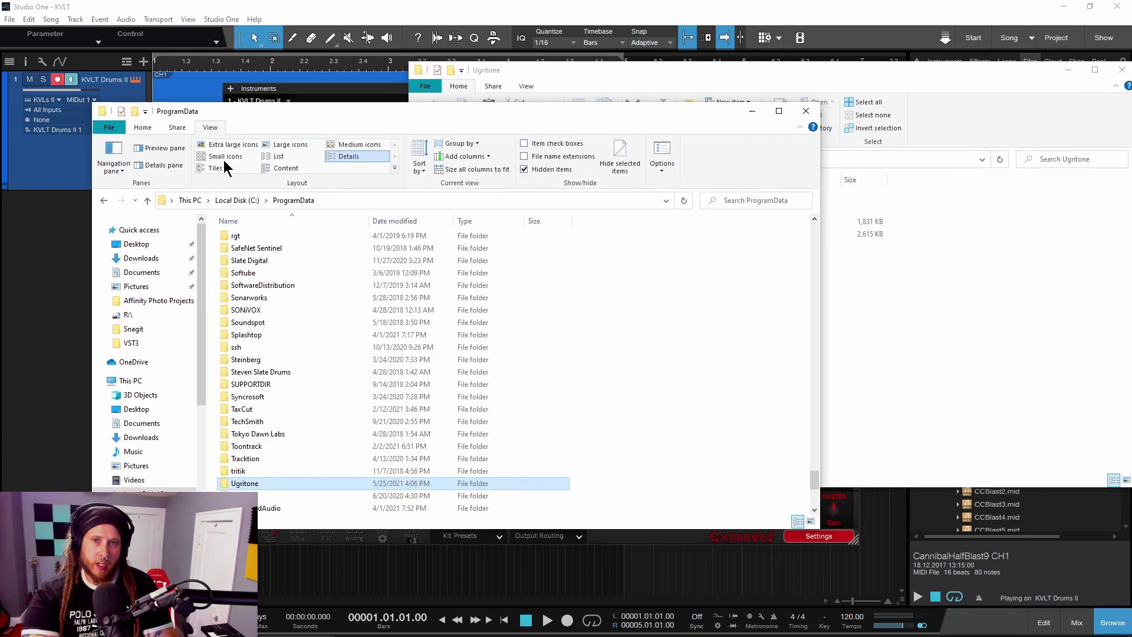
pyautogui.doubleClick(255, 483)
pyautogui.moveTo(252, 241); pyautogui.dragTo(964, 413)
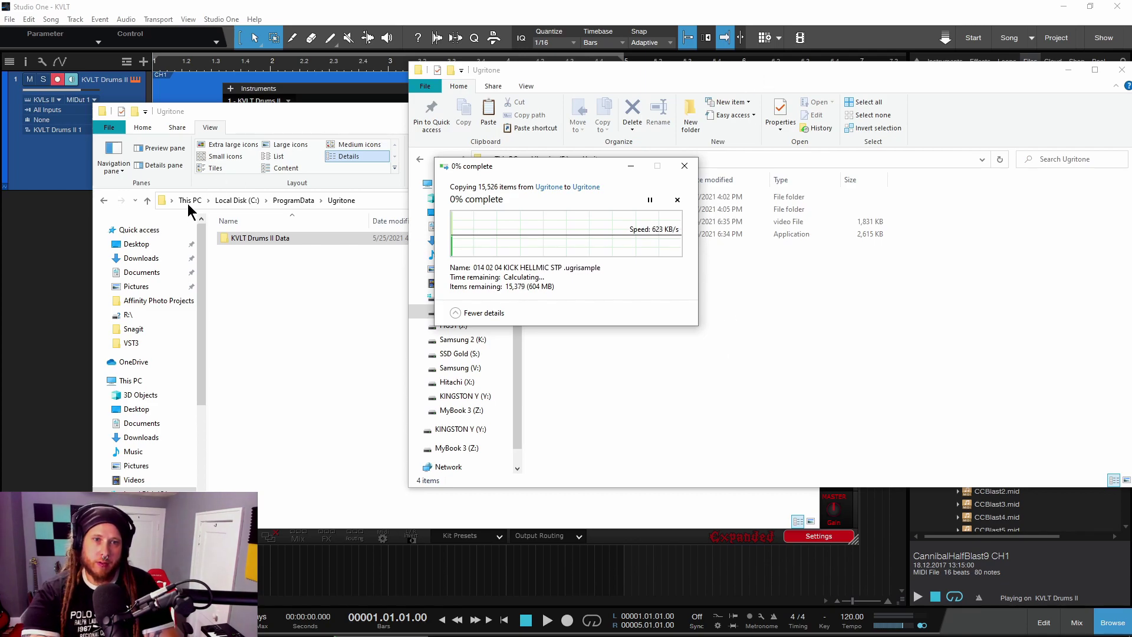
# Once the copy finishes, delete KVLT Drums II Data from C:\ProgramData\Ugritone.
pyautogui.click(751, 73)
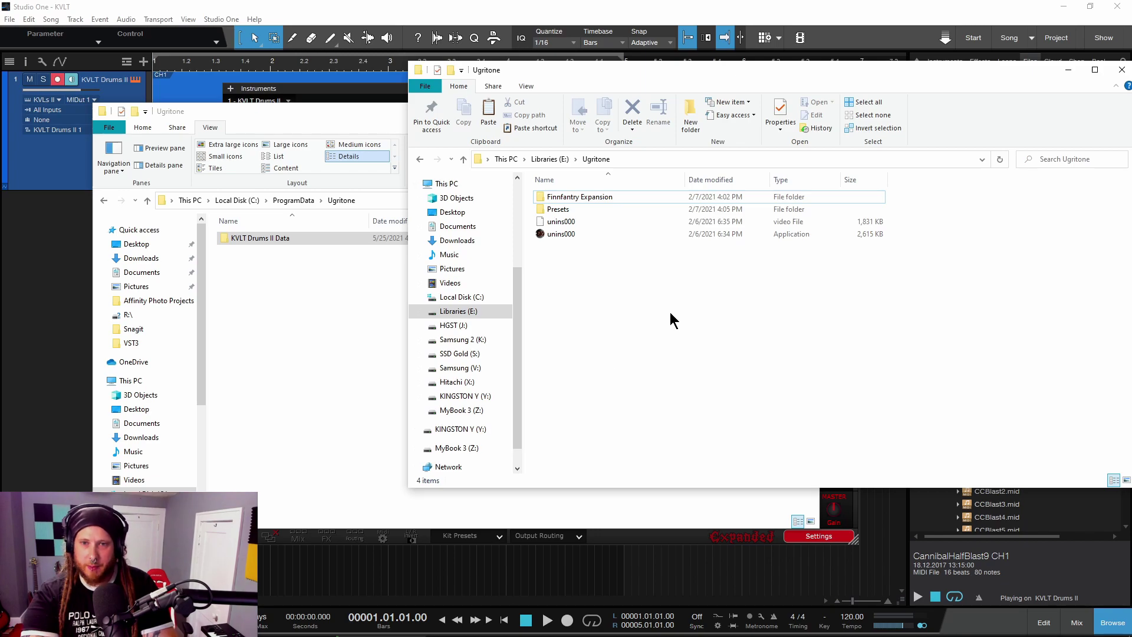
pyautogui.click(354, 630)
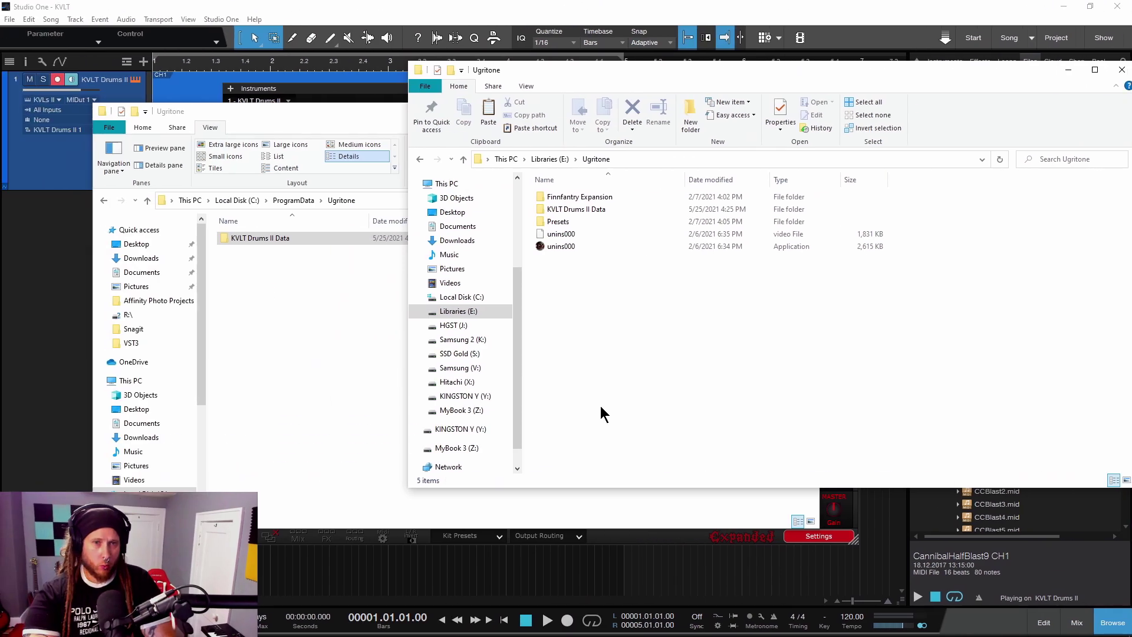
pyautogui.click(289, 118)
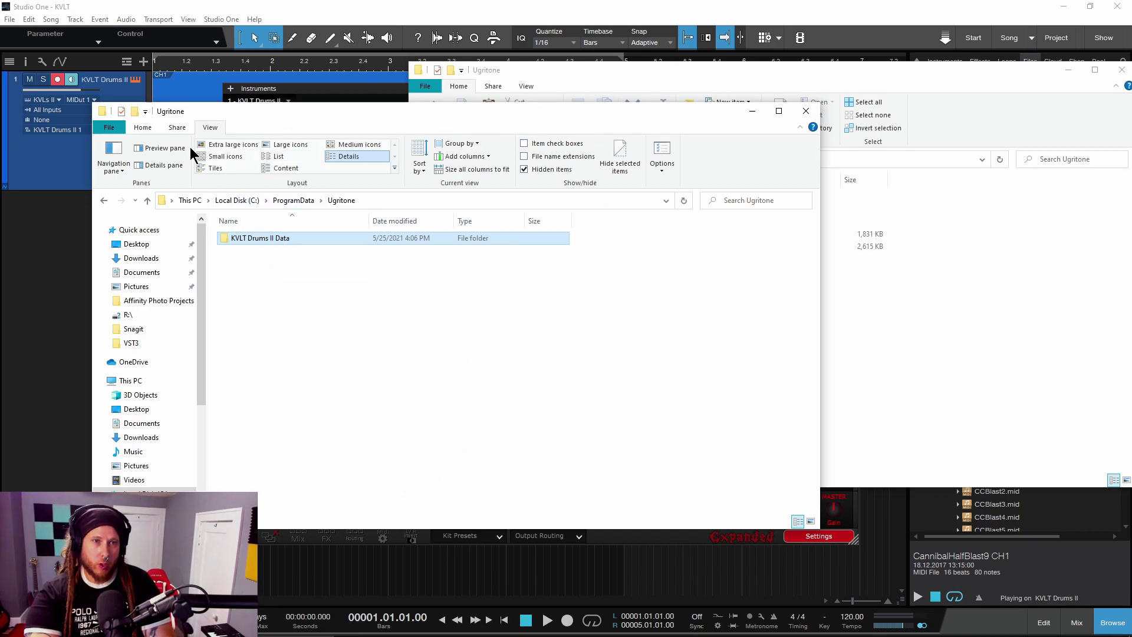
pyautogui.click(150, 125)
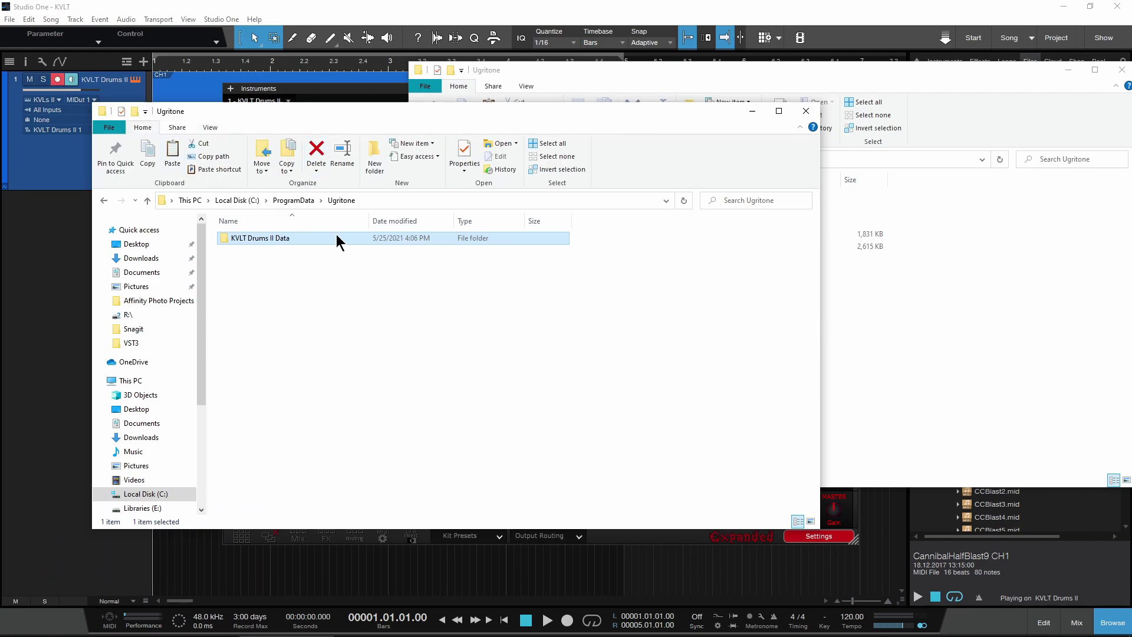
pyautogui.press('Delete')
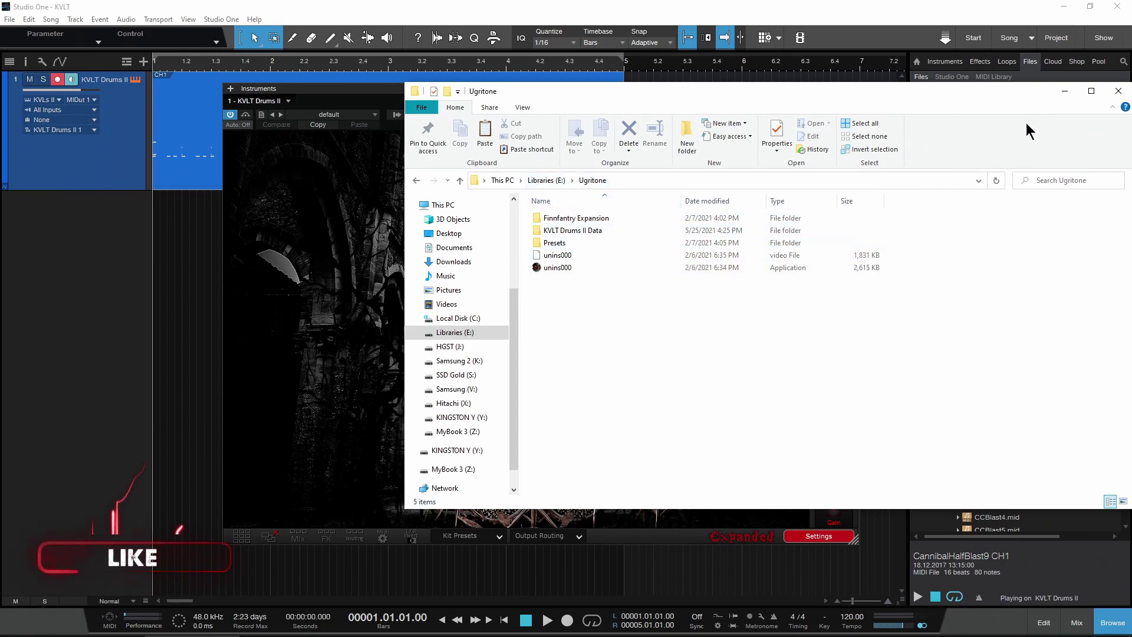
# Close the Ugritone Explorer window and choose Libraries (E:) > Ugritone in KVLT's Browse For Folder.
pyautogui.moveTo(1001, 96); pyautogui.dragTo(955, 99)
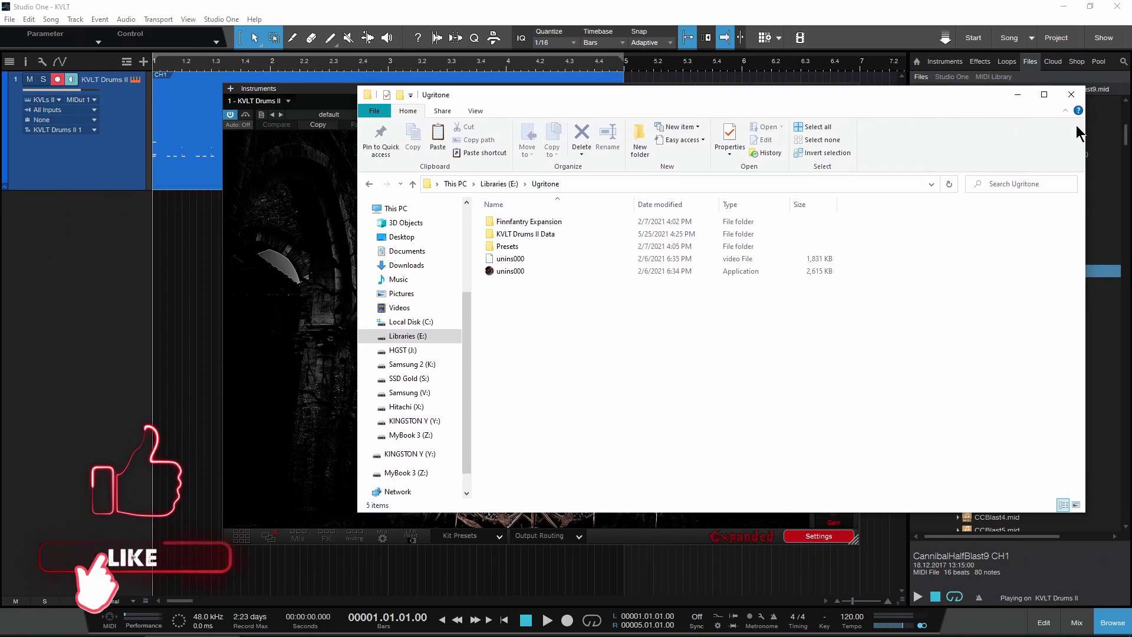
pyautogui.click(1072, 93)
pyautogui.click(809, 537)
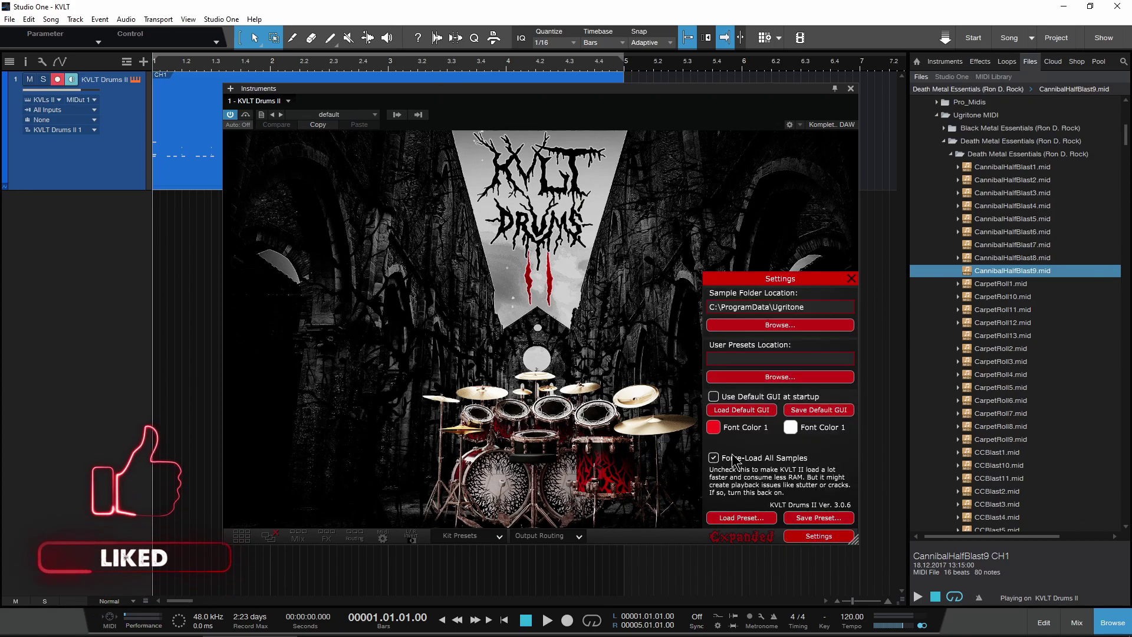
pyautogui.click(799, 325)
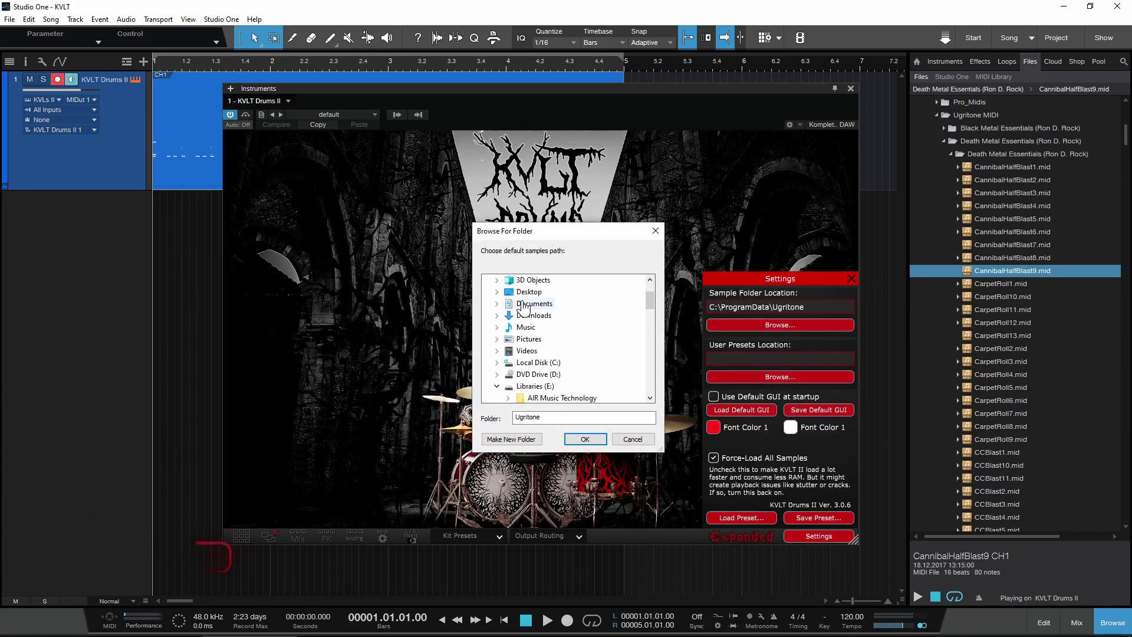
pyautogui.scroll(3, 533, 321)
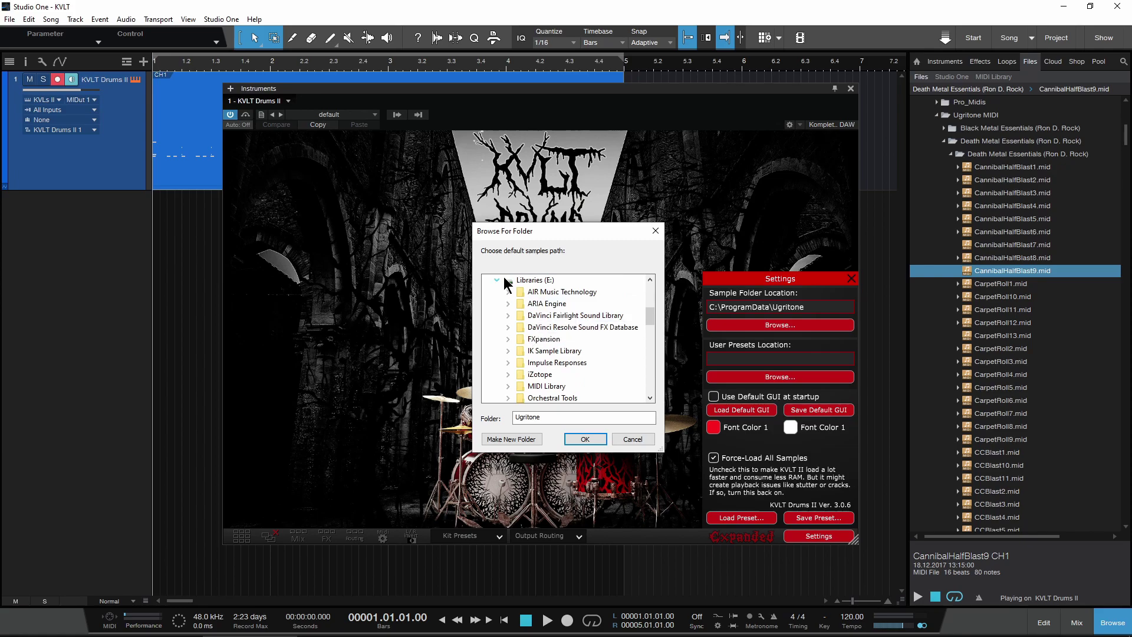
pyautogui.scroll(-3, 493, 305)
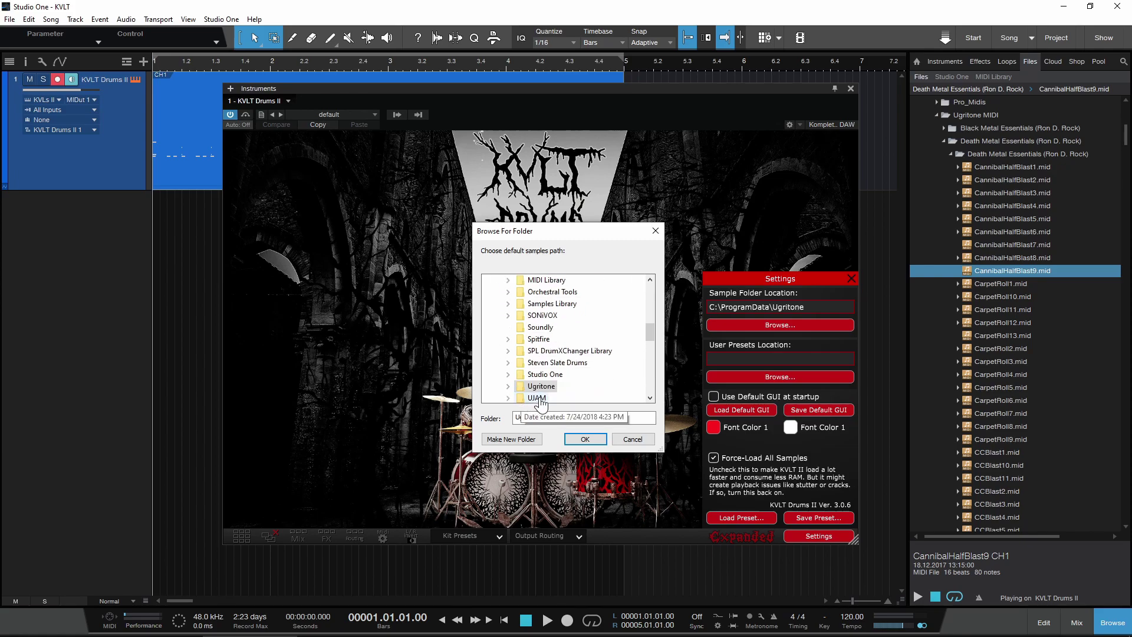
pyautogui.doubleClick(541, 386)
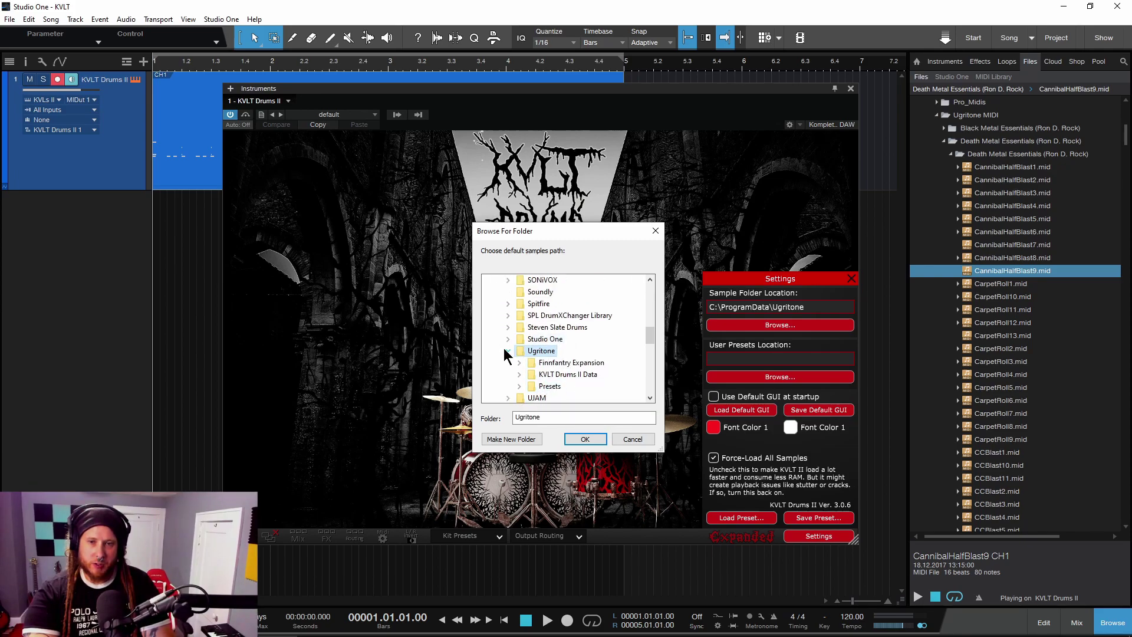
pyautogui.click(583, 440)
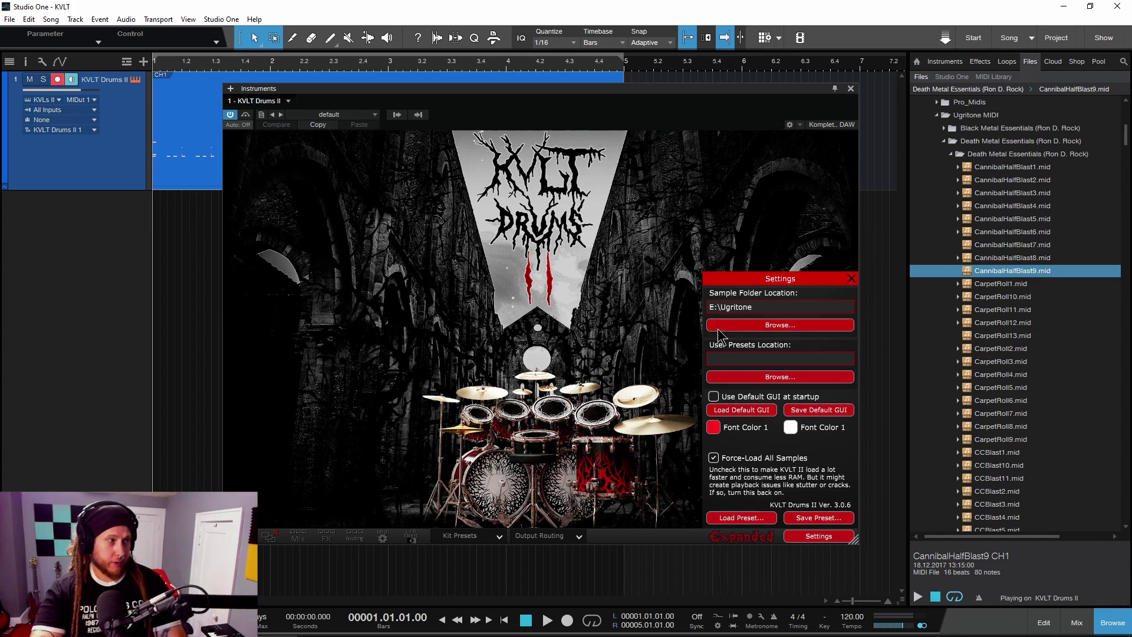
# Drop CarpetRoll10.mid onto the drum track after bar 5, then reopen KVLT Settings.
pyautogui.click(852, 278)
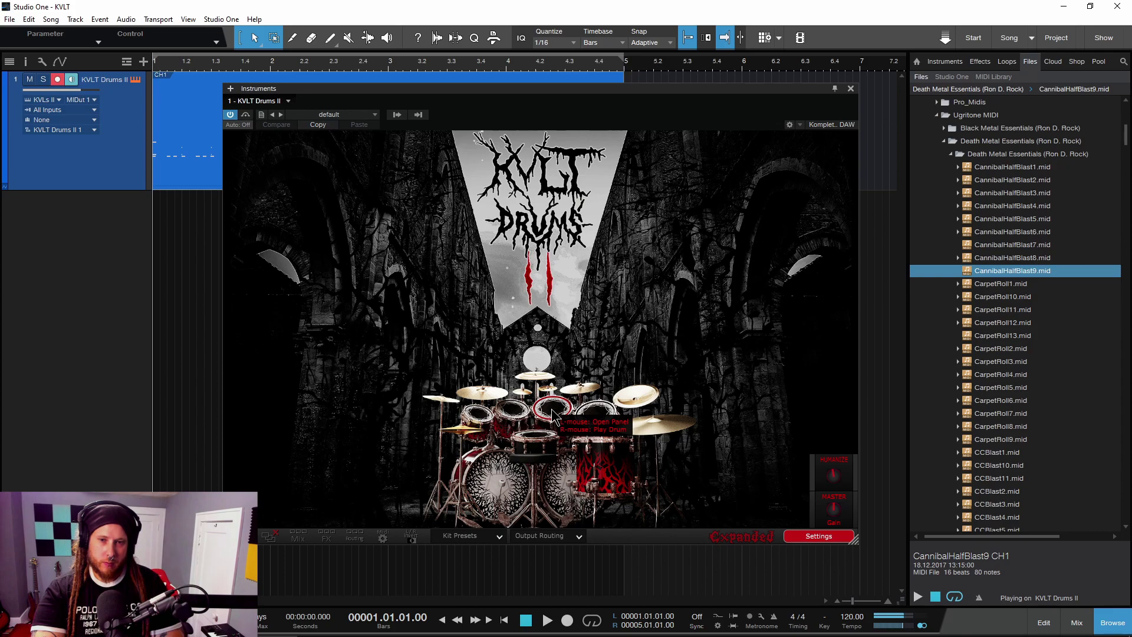
pyautogui.moveTo(610, 88); pyautogui.dragTo(534, 204)
pyautogui.moveTo(972, 298); pyautogui.dragTo(727, 157)
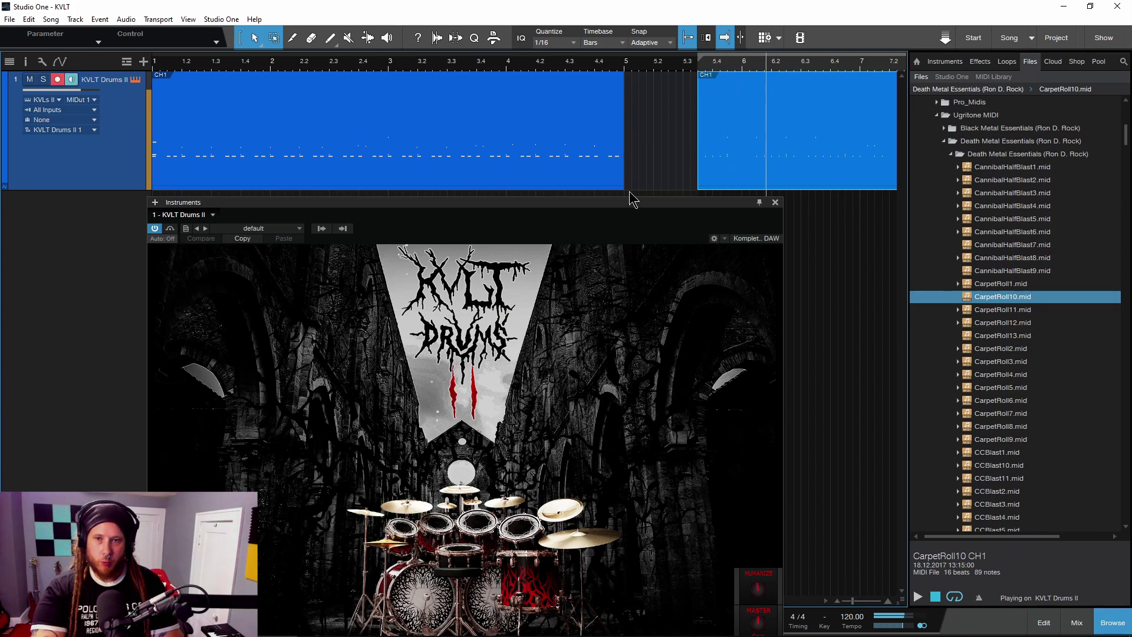
pyautogui.moveTo(599, 204); pyautogui.dragTo(660, 94)
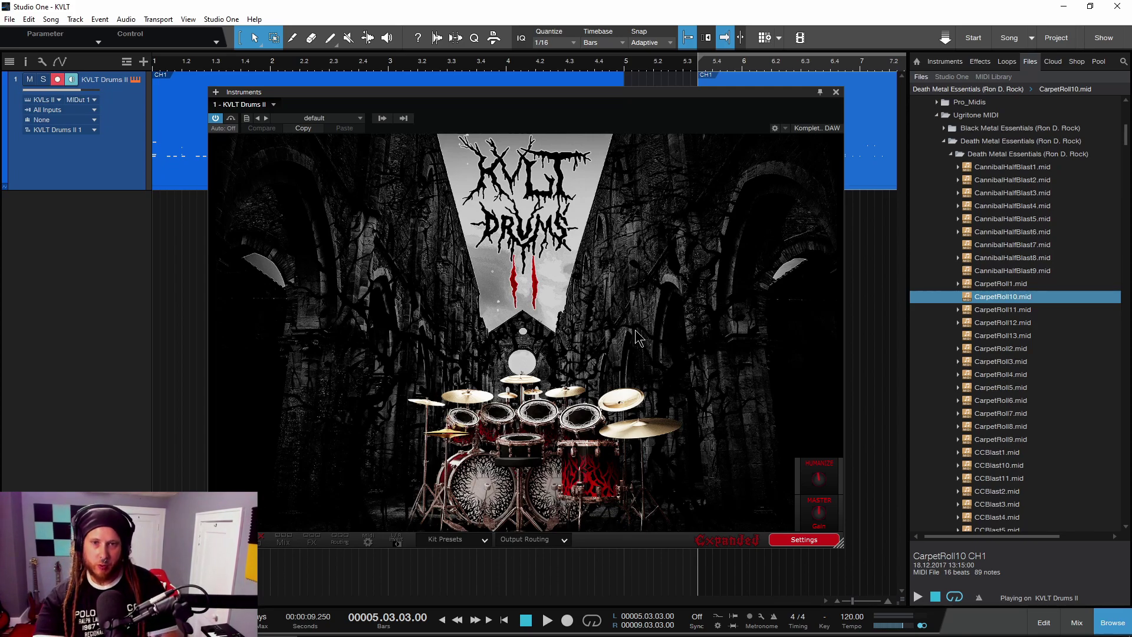
pyautogui.click(797, 539)
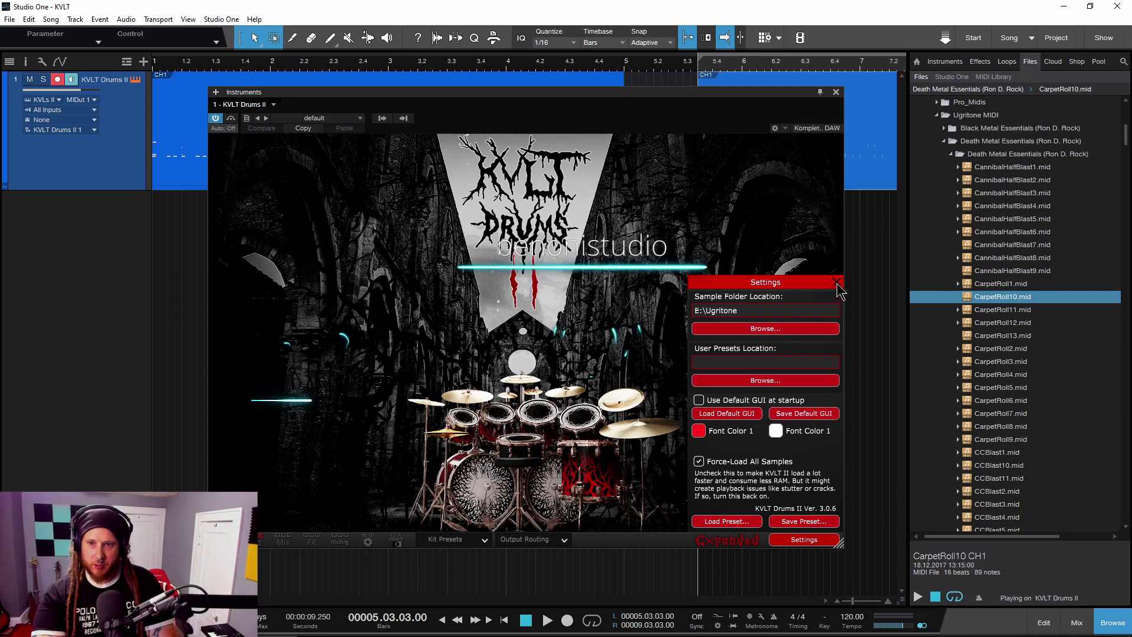
# Close the KVLT Drums II settings panel to return to the drum kit view.
pyautogui.click(837, 282)
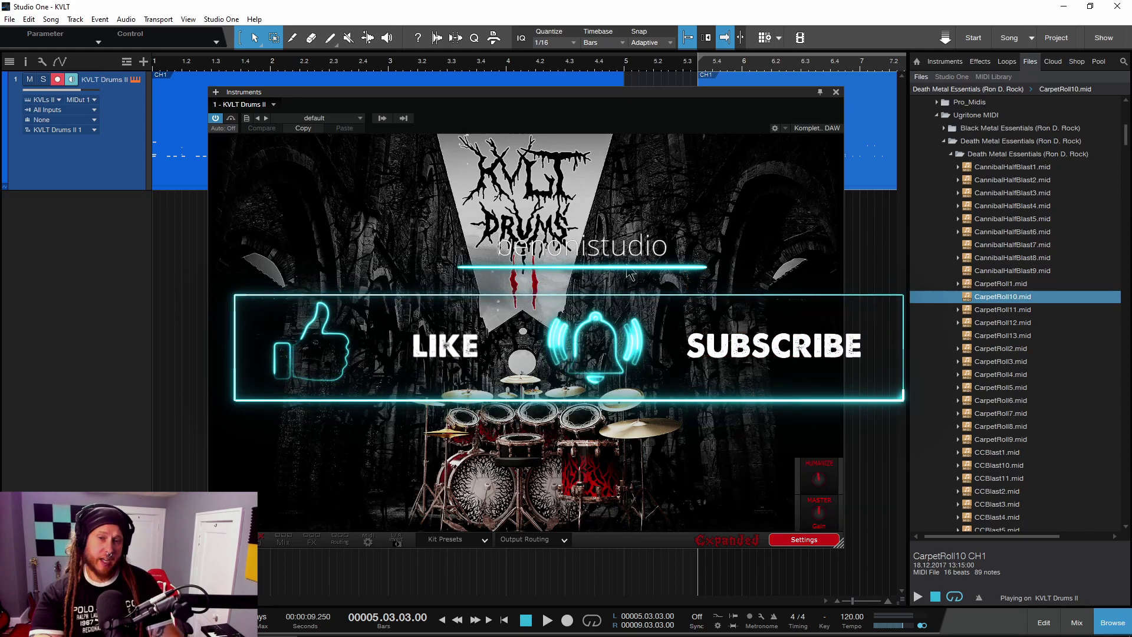